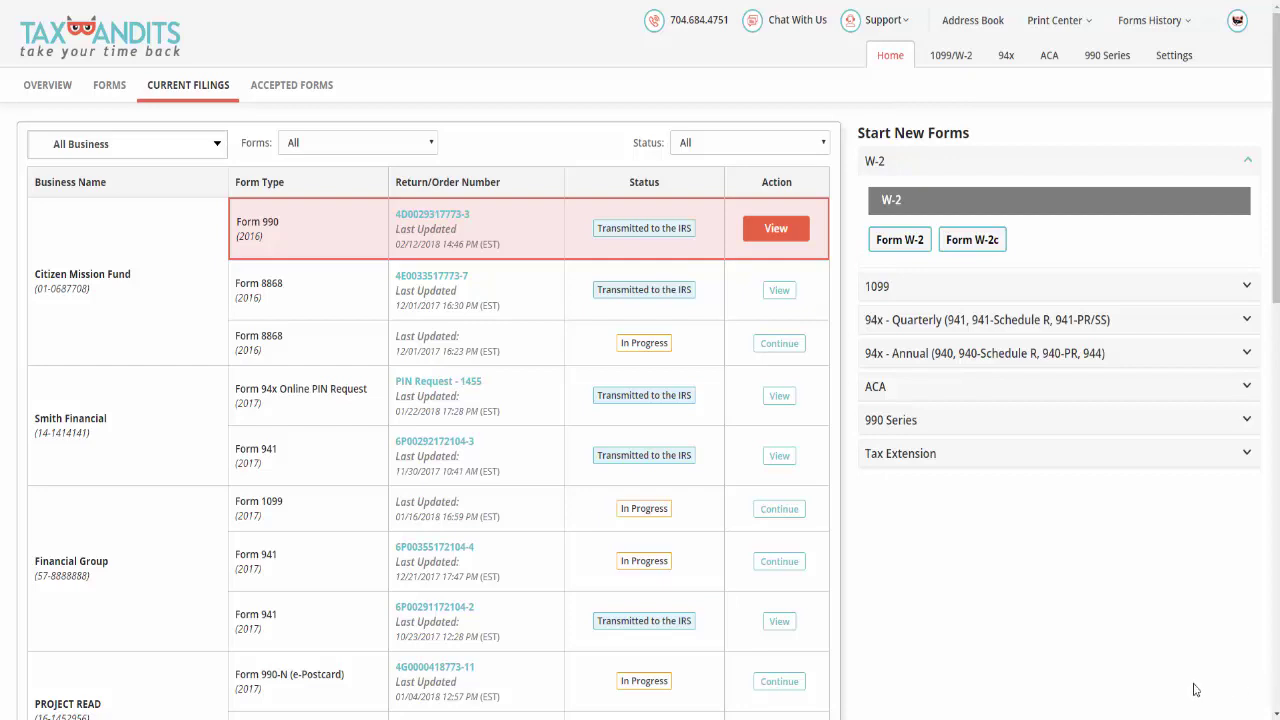
Step: Start a new Form 990 and select the Citizen Mission Fund organization from the address book
{"action": "left_click", "coordinate": [1095, 428]}
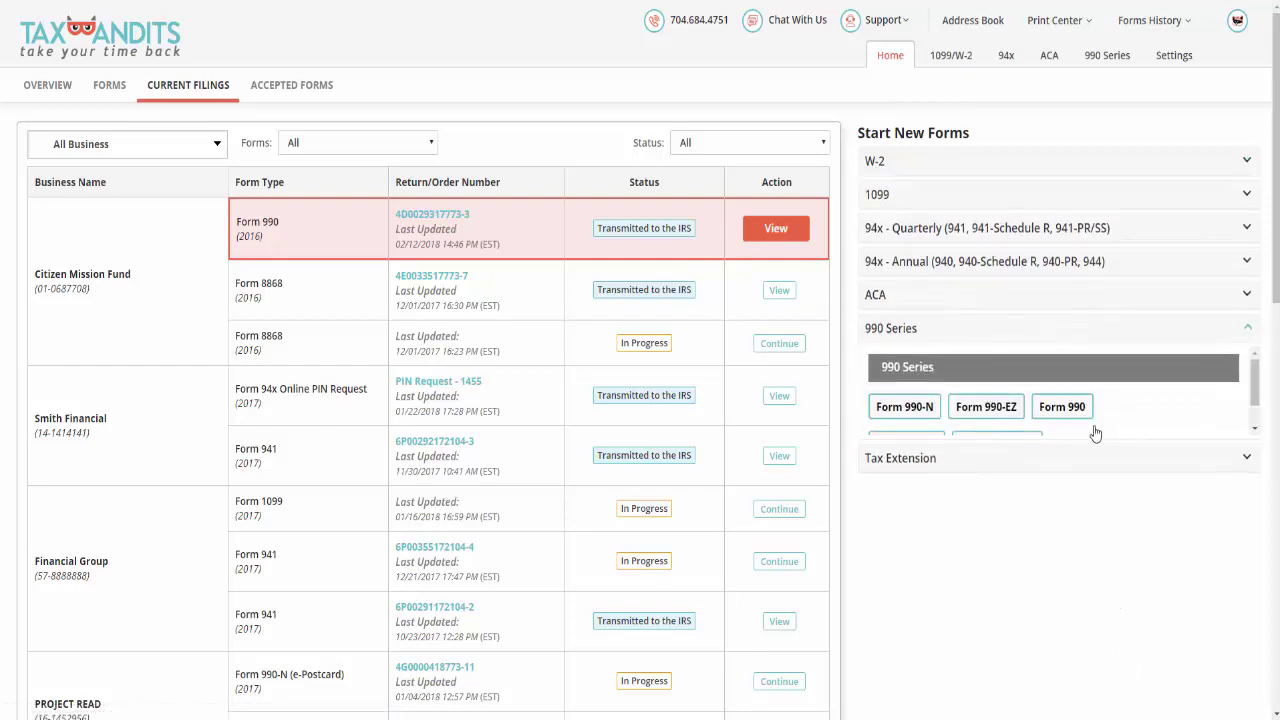
{"action": "left_click", "coordinate": [1077, 418]}
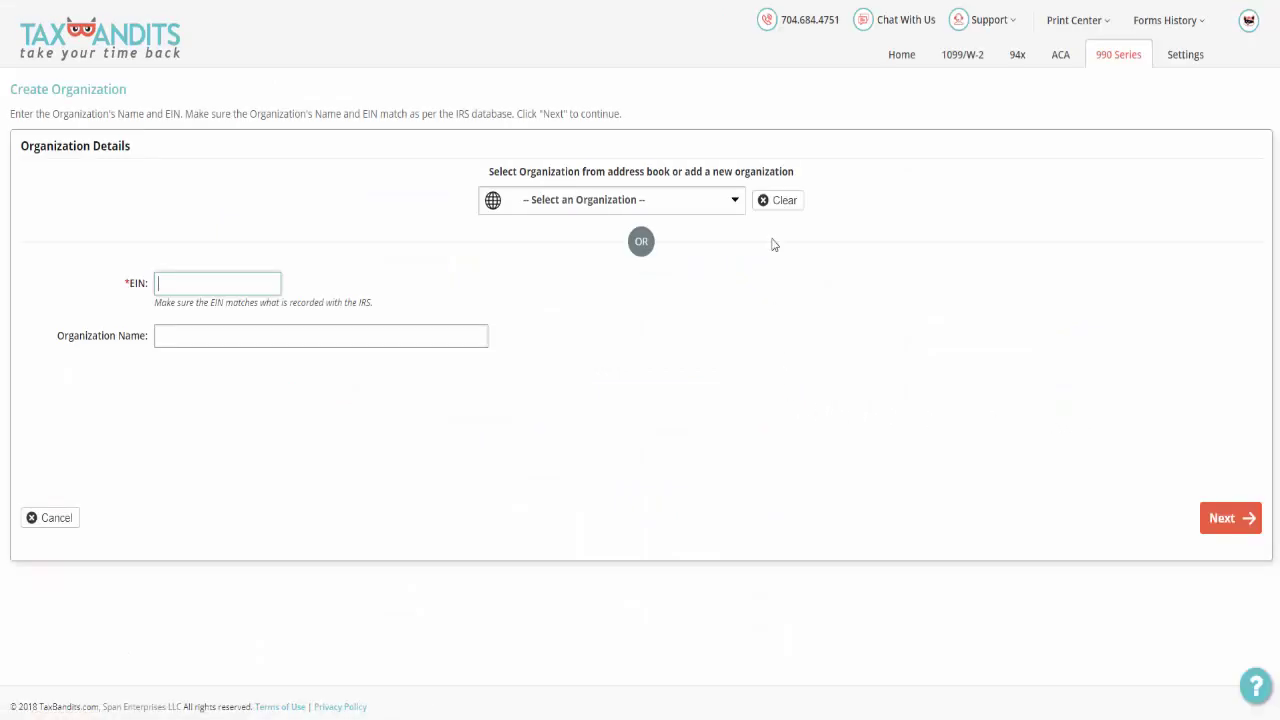
{"action": "left_click", "coordinate": [737, 205]}
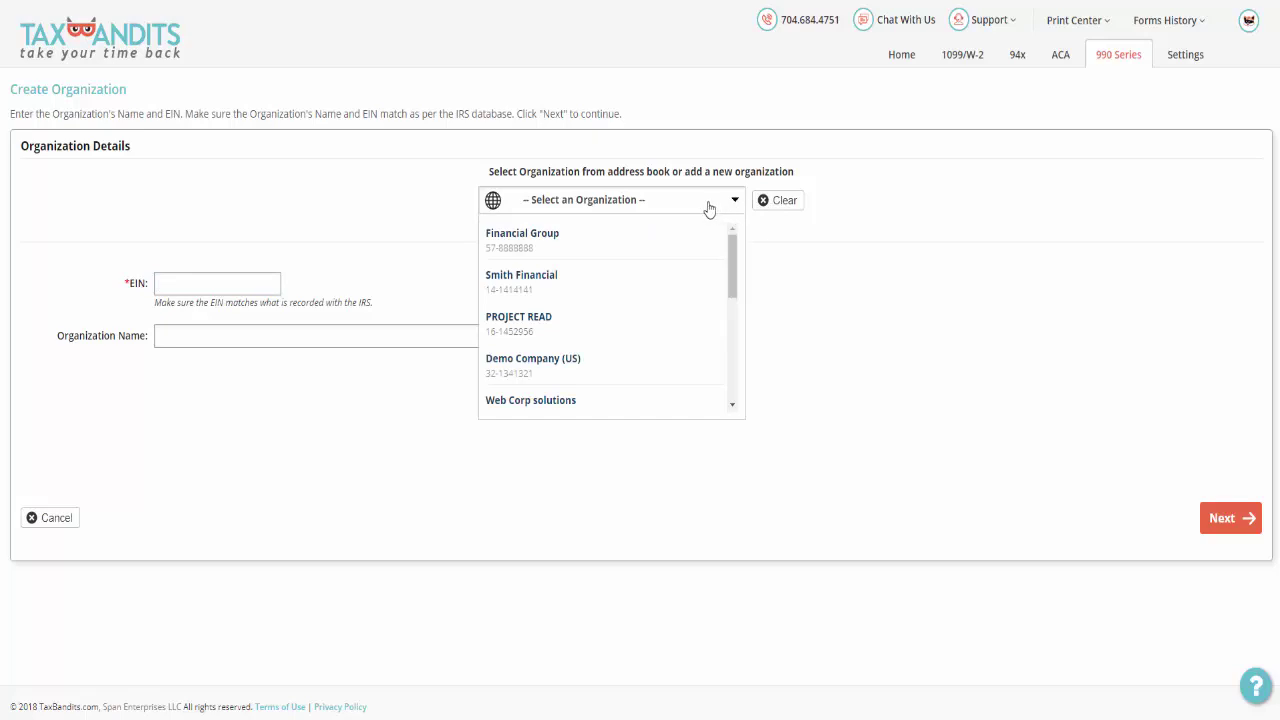
{"action": "scroll", "coordinate": [694, 290], "scroll_direction": "down", "scroll_amount": 5}
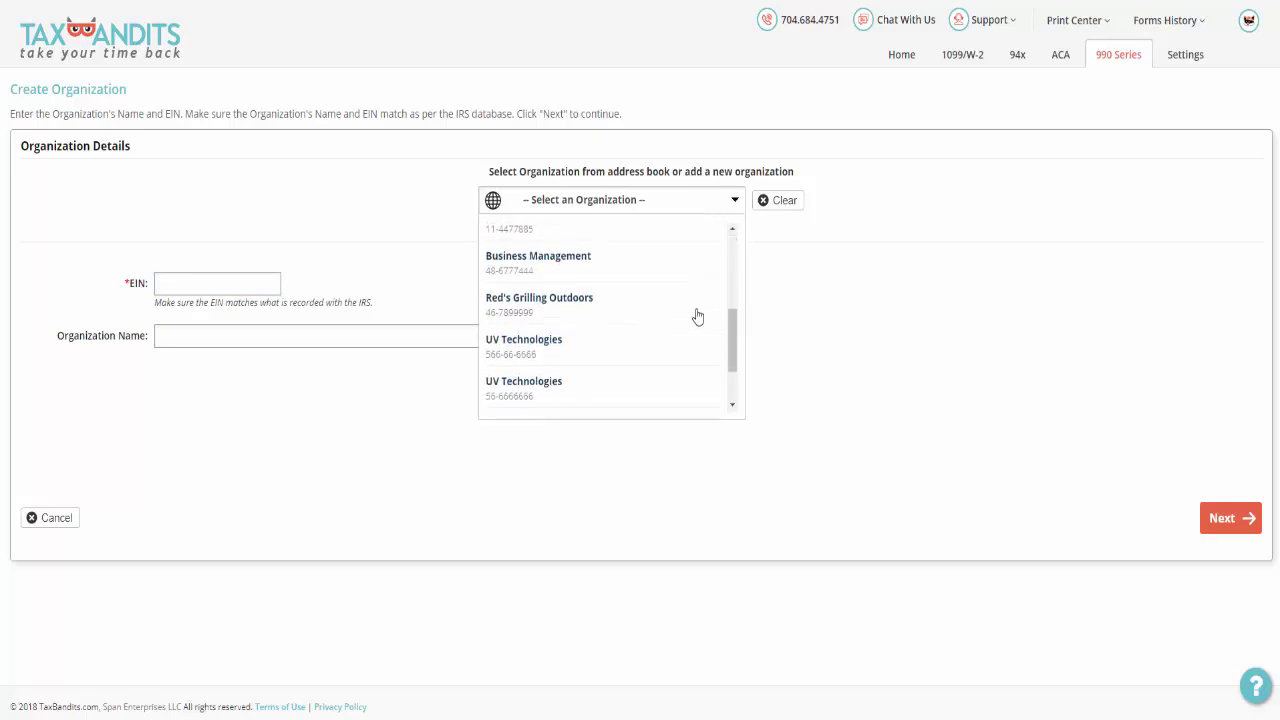
{"action": "scroll", "coordinate": [697, 316], "scroll_direction": "down", "scroll_amount": 2}
{"action": "left_click", "coordinate": [699, 350]}
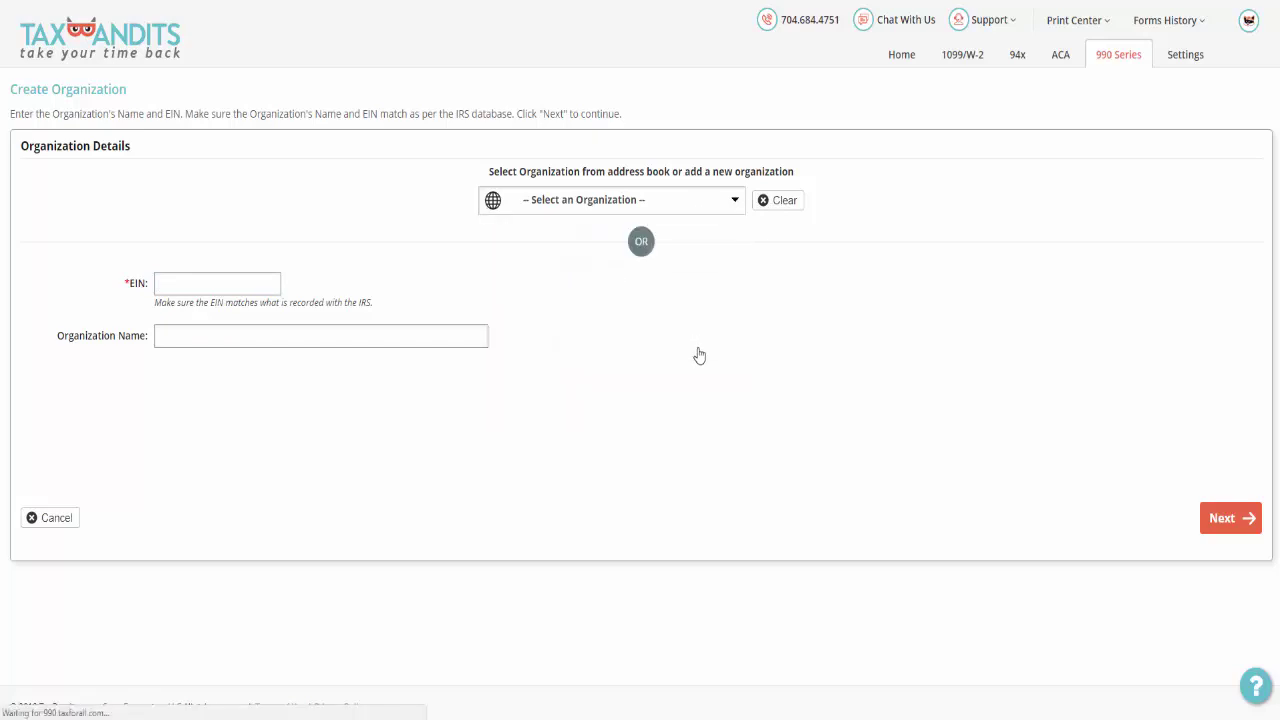
Step: Accept the organization and principal officer details, and choose the Calendar Tax Year for current tax year 2017
{"action": "scroll", "coordinate": [699, 354], "scroll_direction": "down", "scroll_amount": 4}
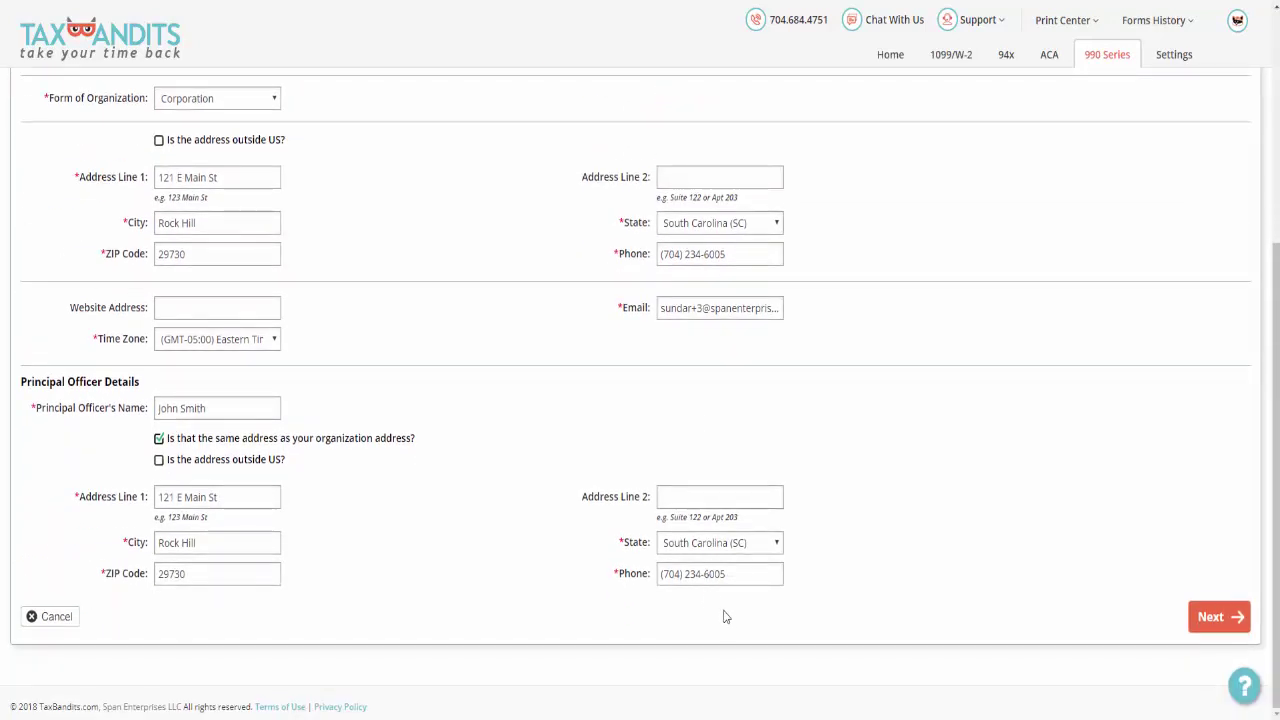
{"action": "left_click", "coordinate": [1205, 627]}
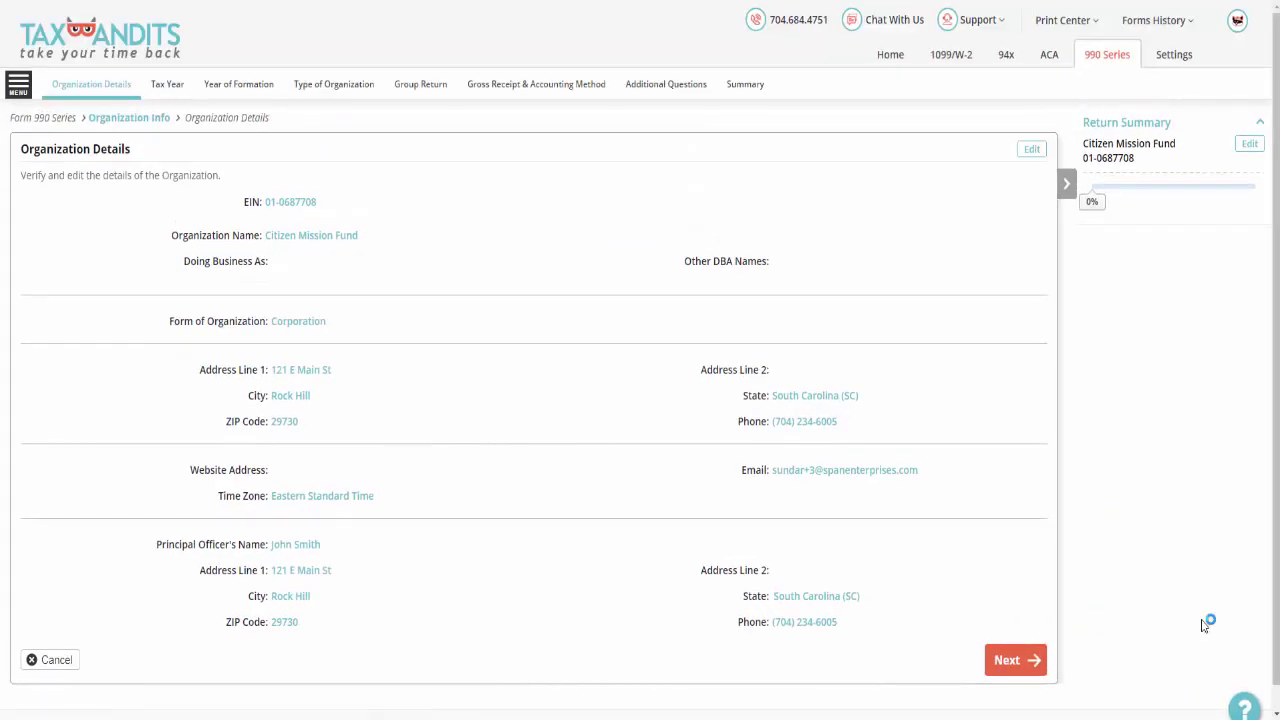
{"action": "left_click", "coordinate": [1010, 660]}
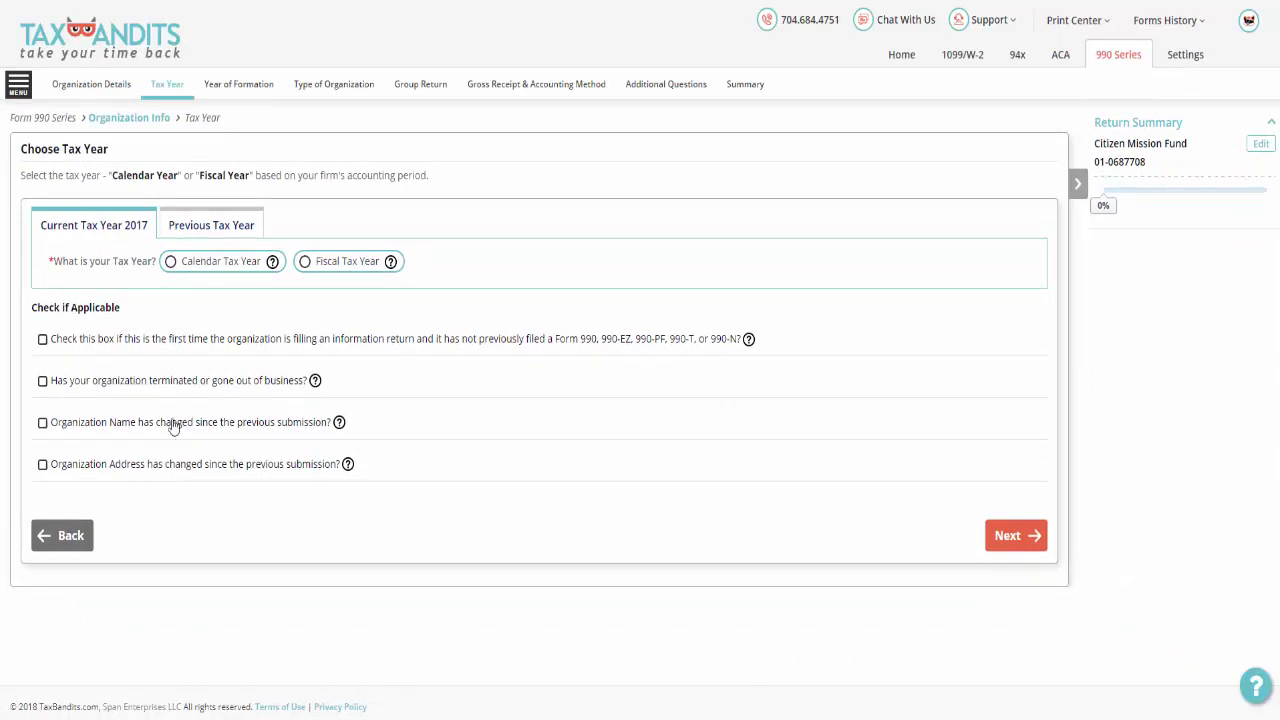
{"action": "left_click", "coordinate": [170, 268]}
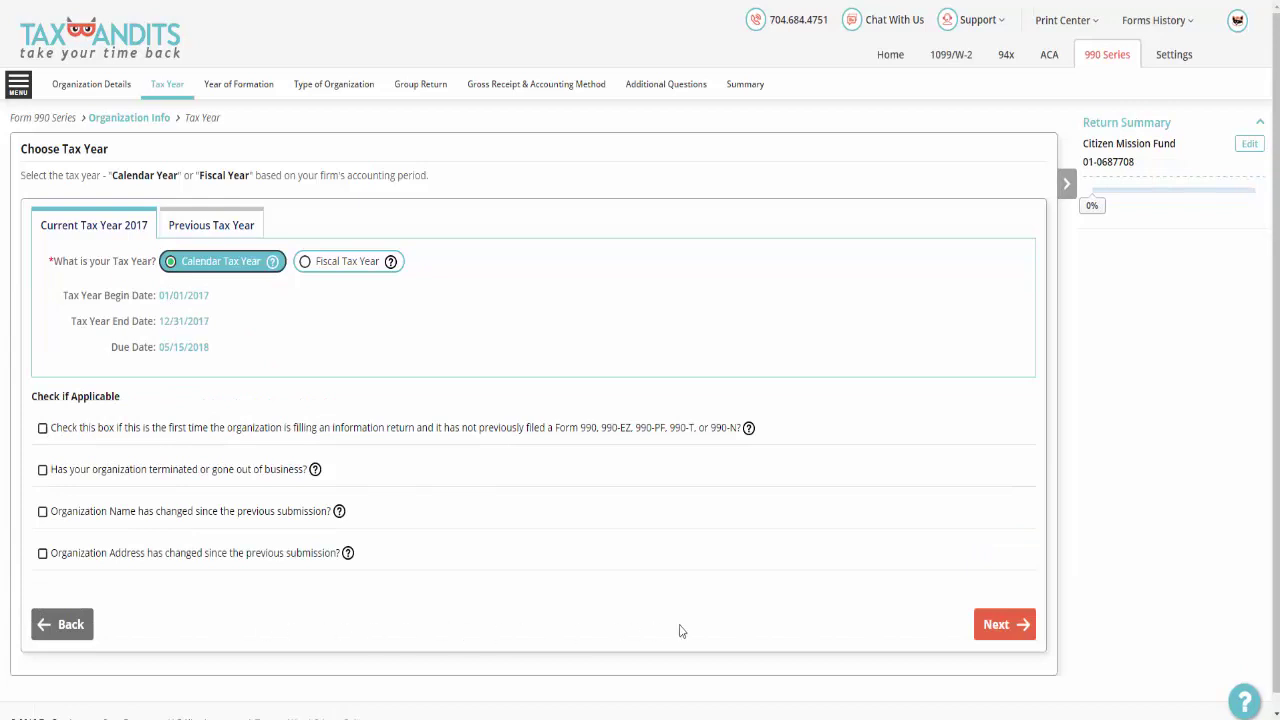
{"action": "left_click", "coordinate": [992, 626]}
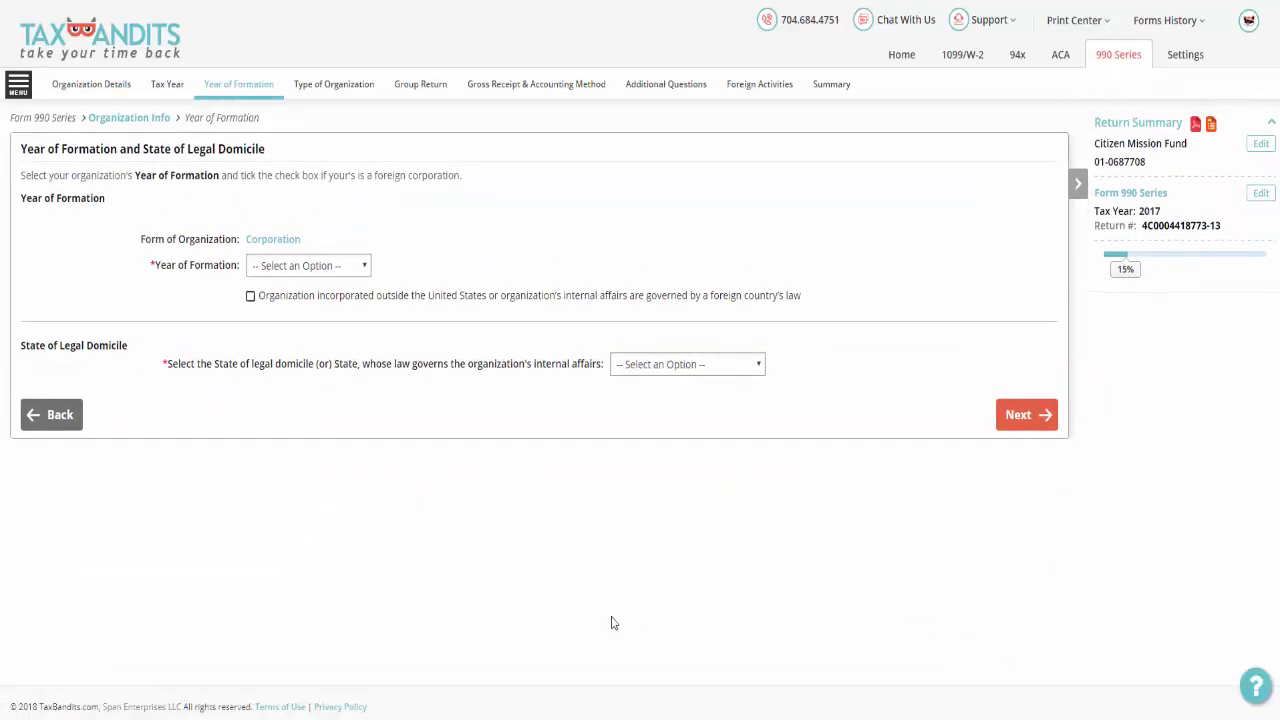
Step: Set the organization's year of formation to 1987
{"action": "left_click", "coordinate": [338, 270]}
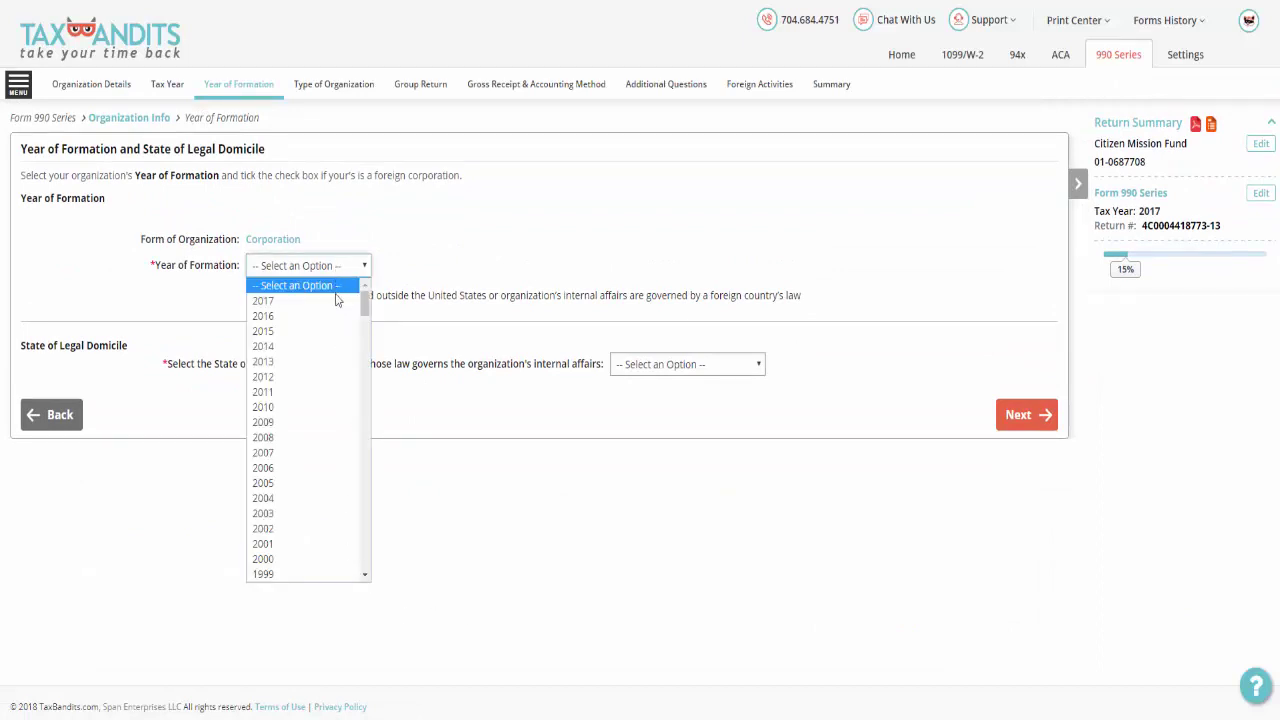
{"action": "scroll", "coordinate": [340, 340], "scroll_direction": "down", "scroll_amount": 10}
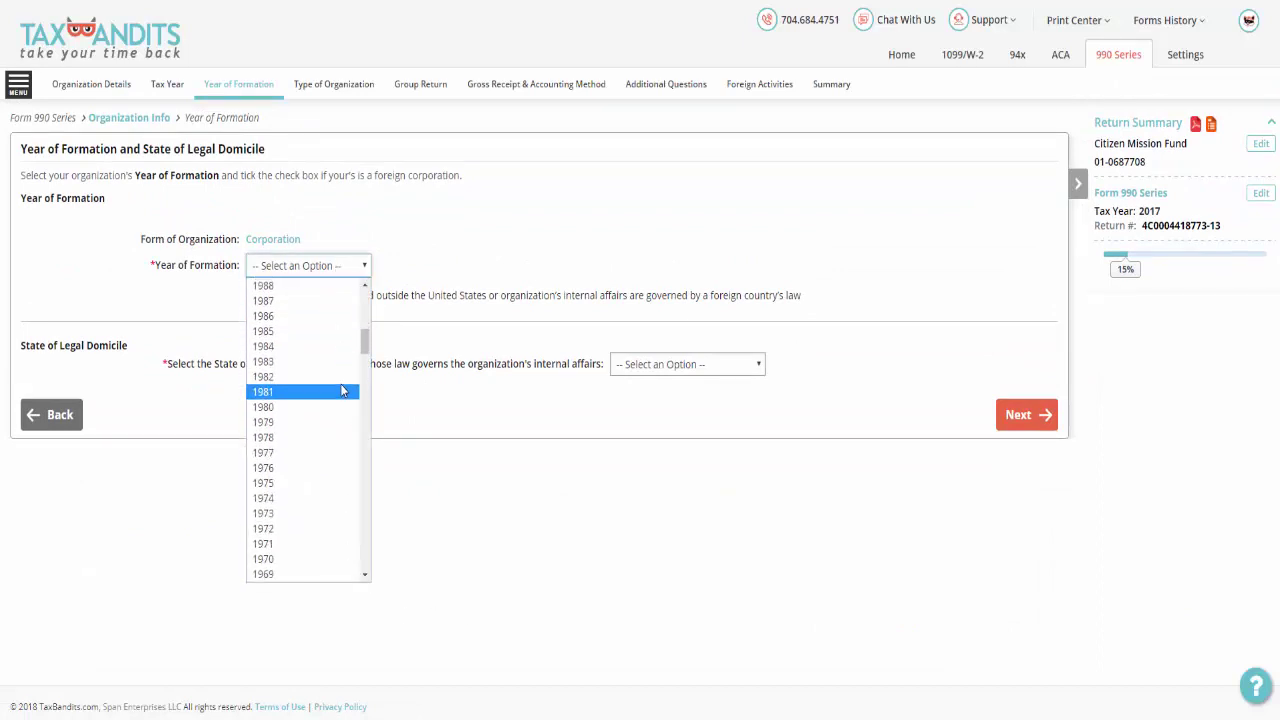
{"action": "left_click", "coordinate": [330, 301]}
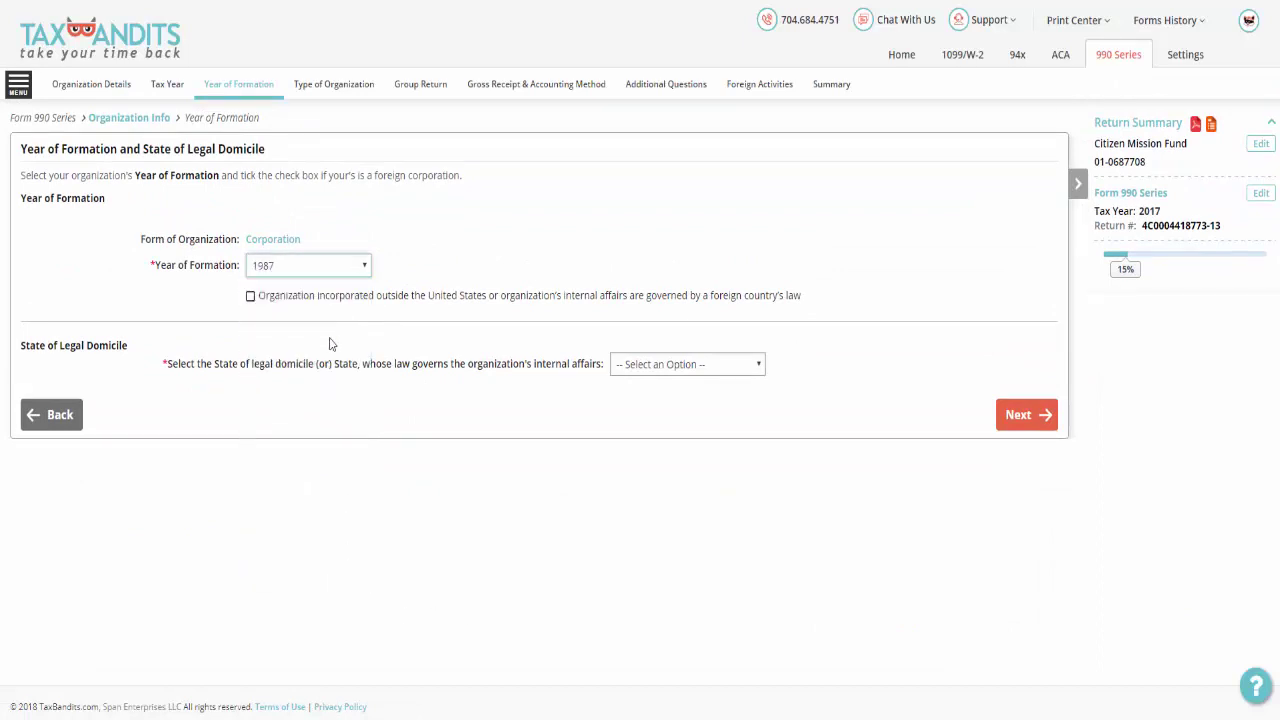
{"action": "left_click", "coordinate": [650, 368]}
{"action": "key", "text": "t"}
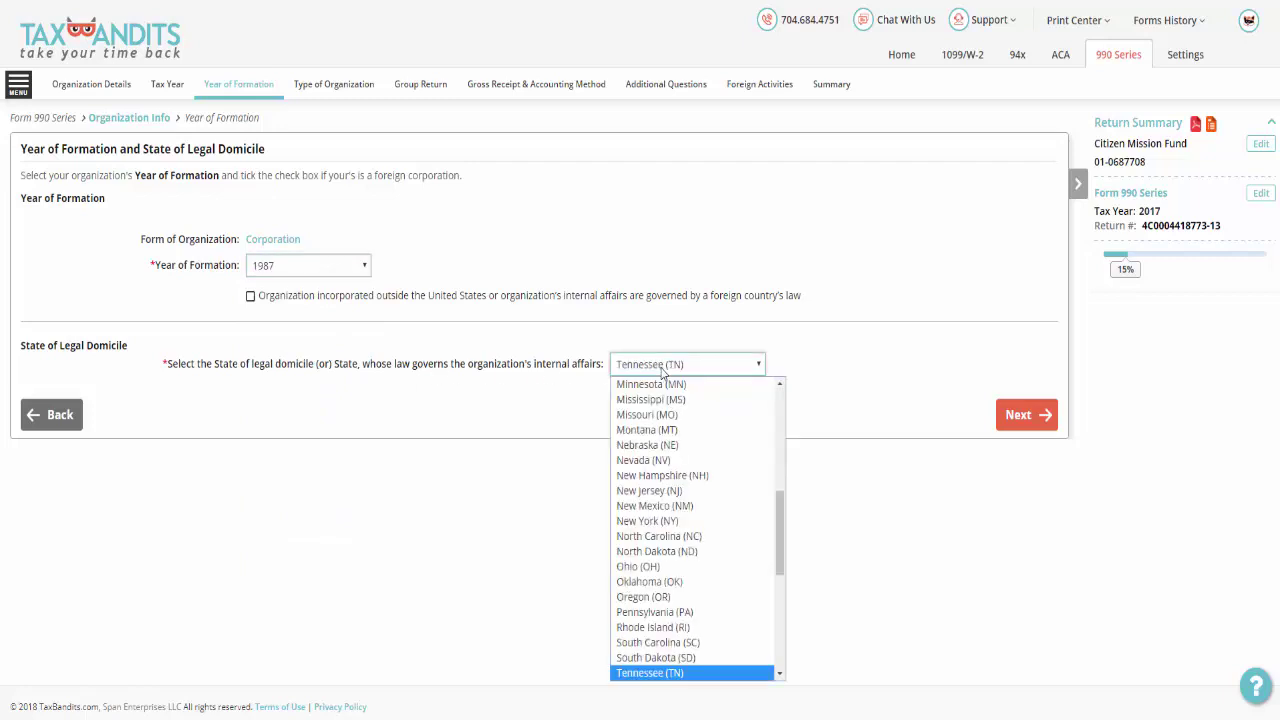
{"action": "left_click", "coordinate": [660, 368]}
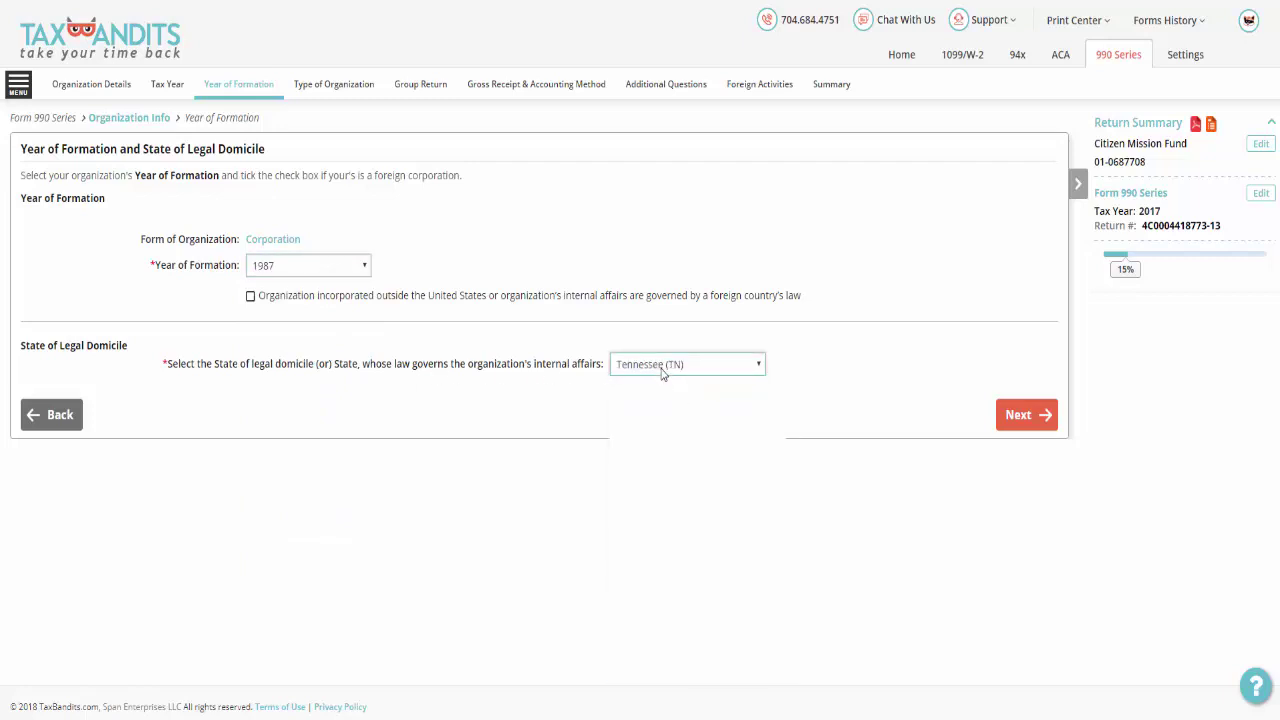
Step: Set the state of legal domicile to Texas (TX) and proceed to the type of organization
{"action": "left_click", "coordinate": [663, 370]}
{"action": "scroll", "coordinate": [667, 488], "scroll_direction": "down", "scroll_amount": 3}
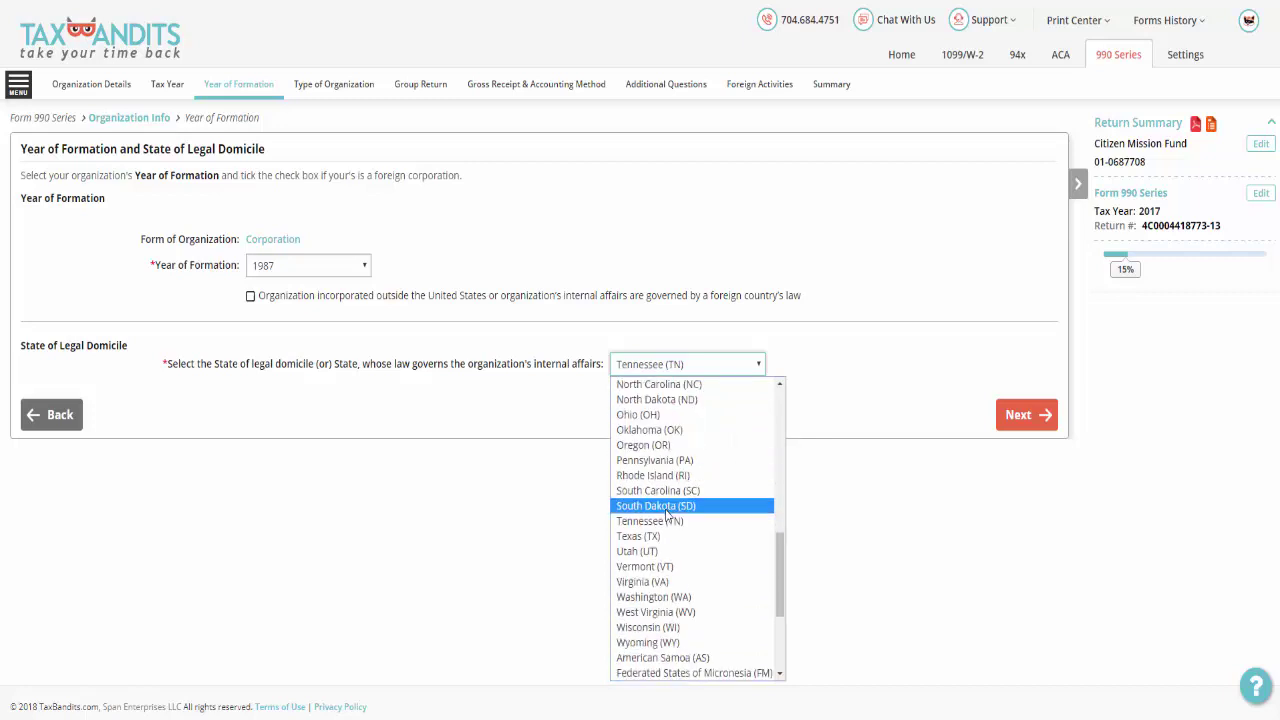
{"action": "left_click", "coordinate": [670, 533]}
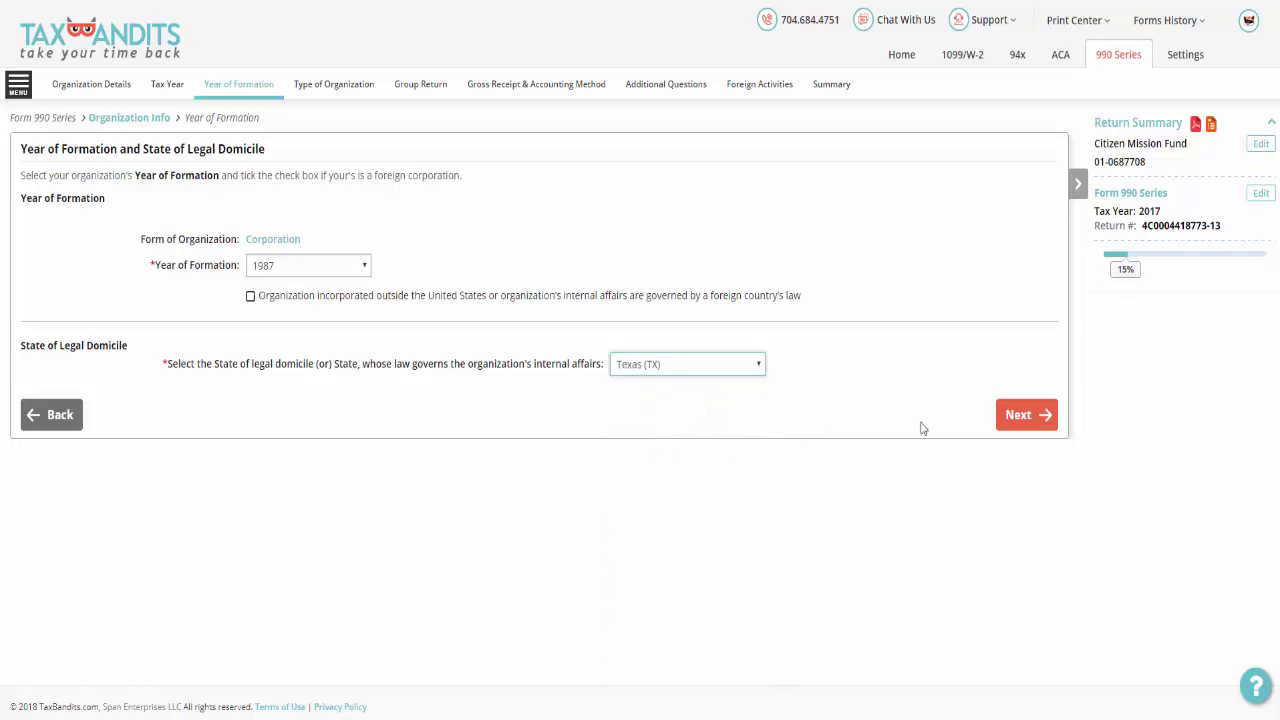
{"action": "left_click", "coordinate": [1025, 428]}
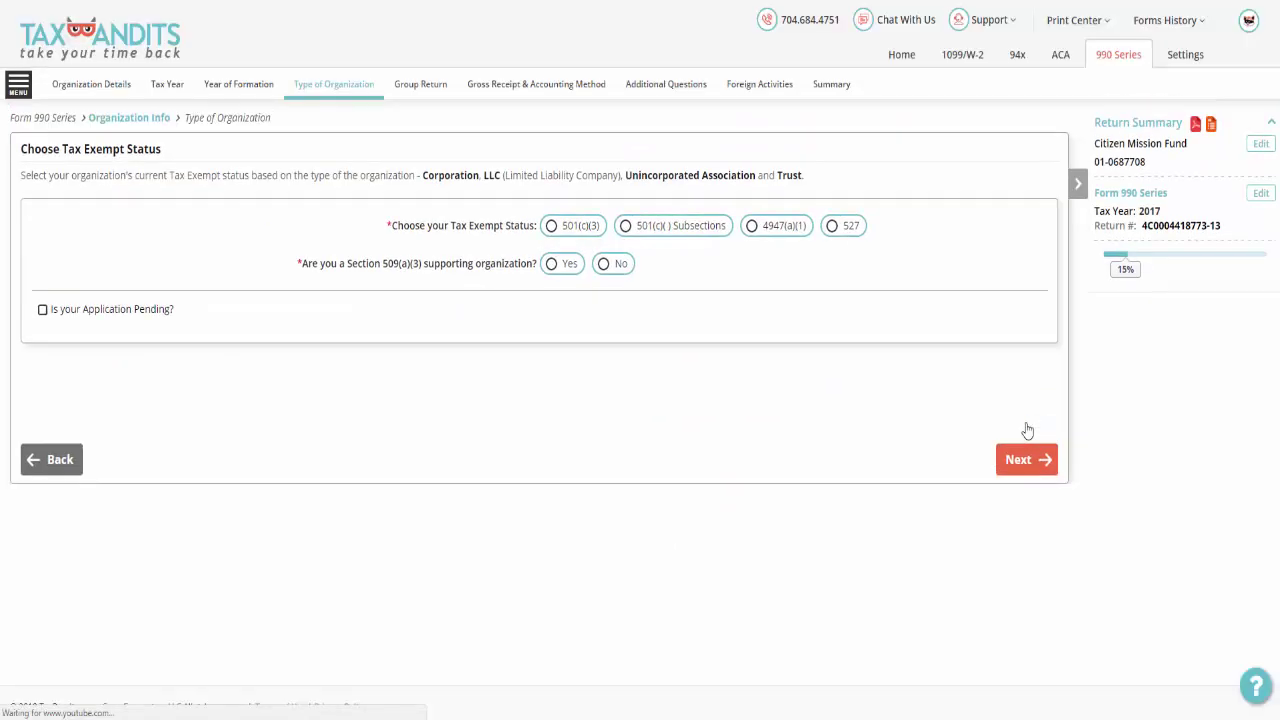
Step: Choose 501(c)(3) as the tax exempt status with an IRS recognition date of 02/12/1987
{"action": "left_click", "coordinate": [590, 230]}
{"action": "left_click", "coordinate": [596, 257]}
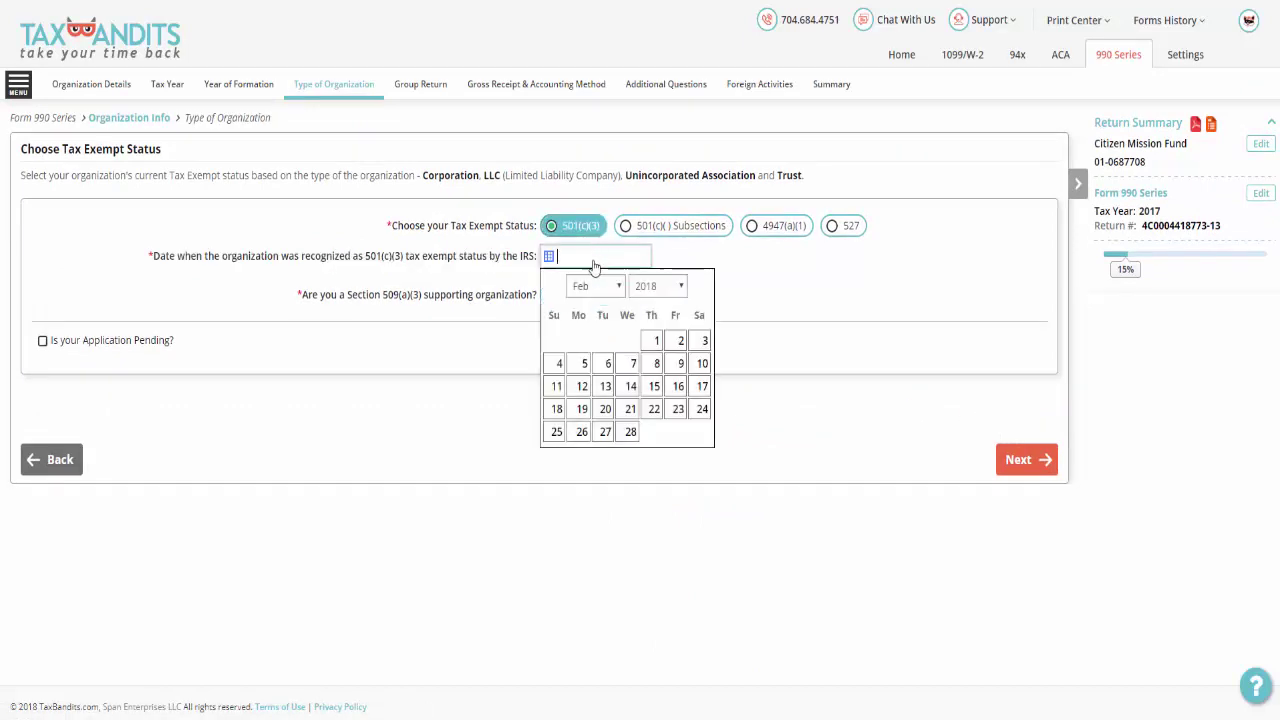
{"action": "left_click", "coordinate": [648, 287]}
{"action": "scroll", "coordinate": [655, 340], "scroll_direction": "up", "scroll_amount": 5}
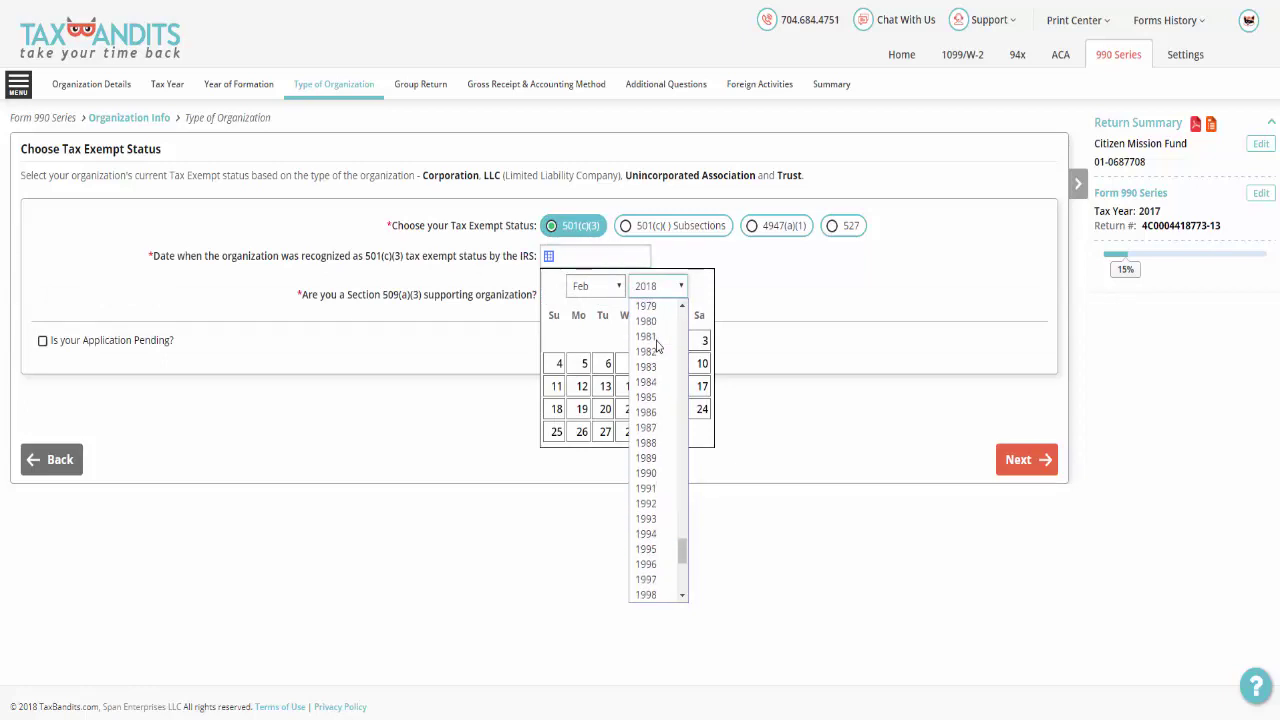
{"action": "left_click", "coordinate": [652, 427]}
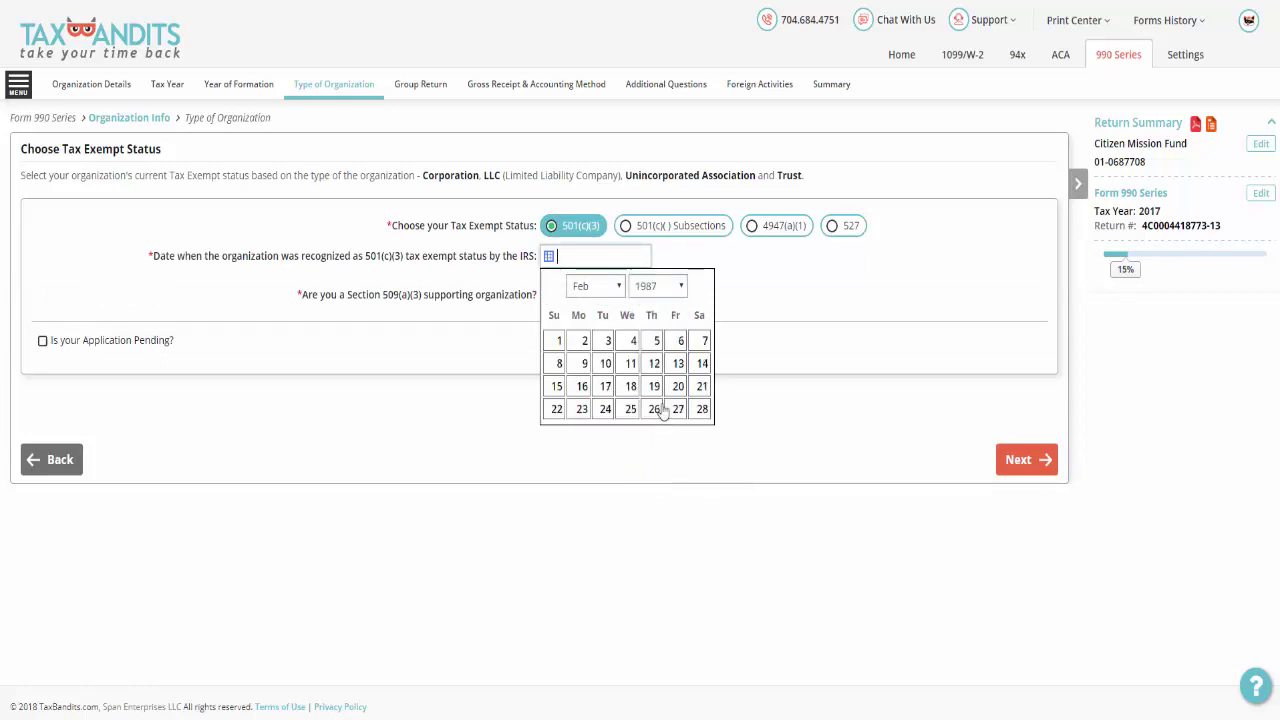
{"action": "left_click", "coordinate": [654, 364]}
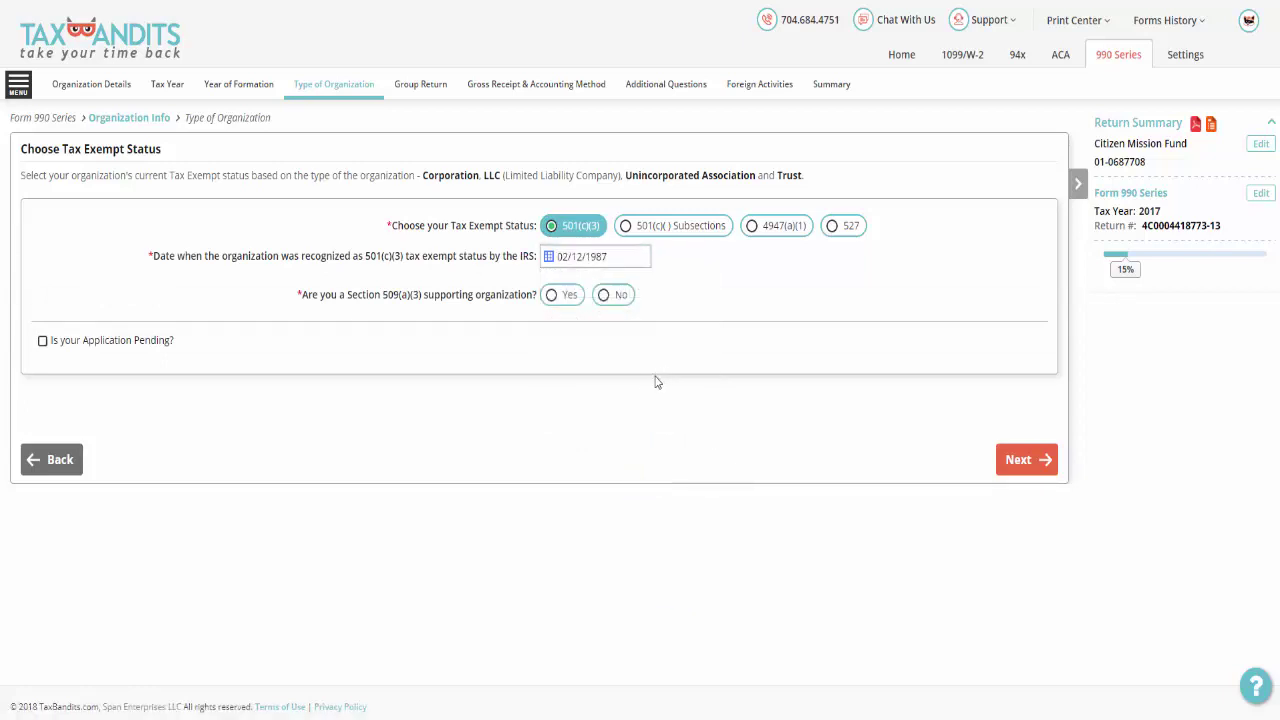
Step: Answer No to being a Section 509(a)(3) supporting organization and No to being in a group exemption
{"action": "left_click", "coordinate": [616, 297]}
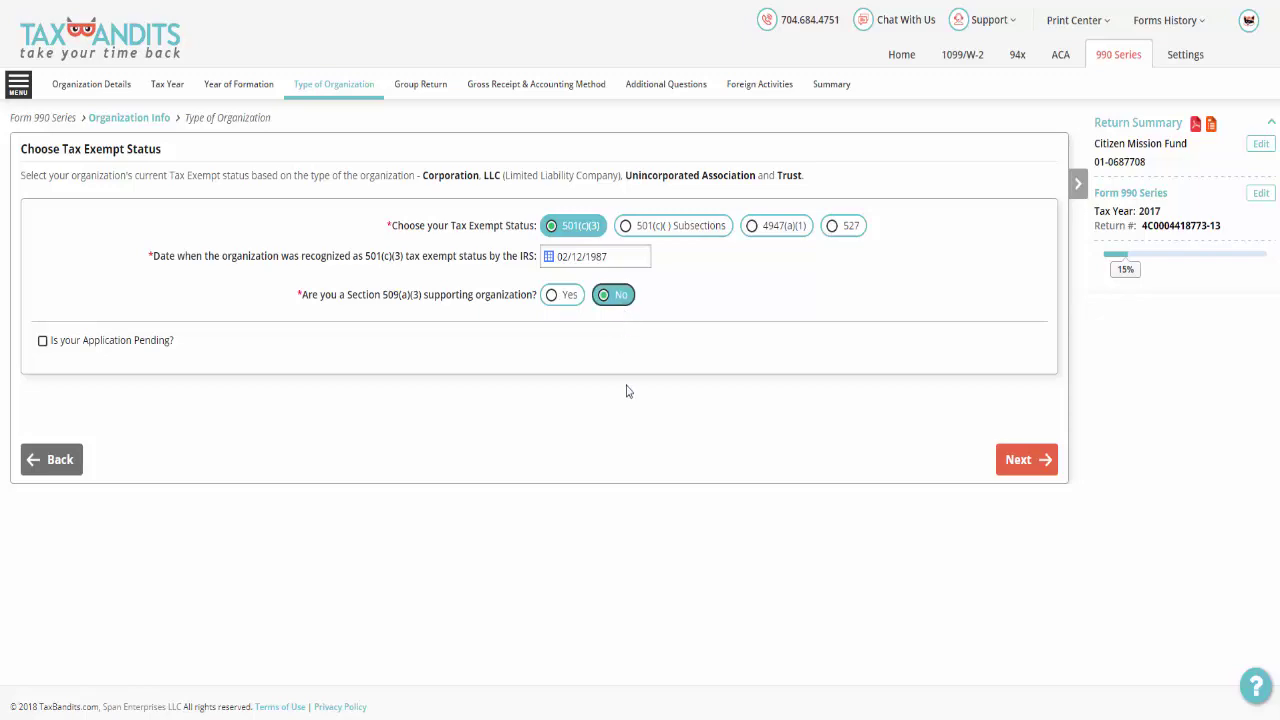
{"action": "left_click", "coordinate": [1030, 462]}
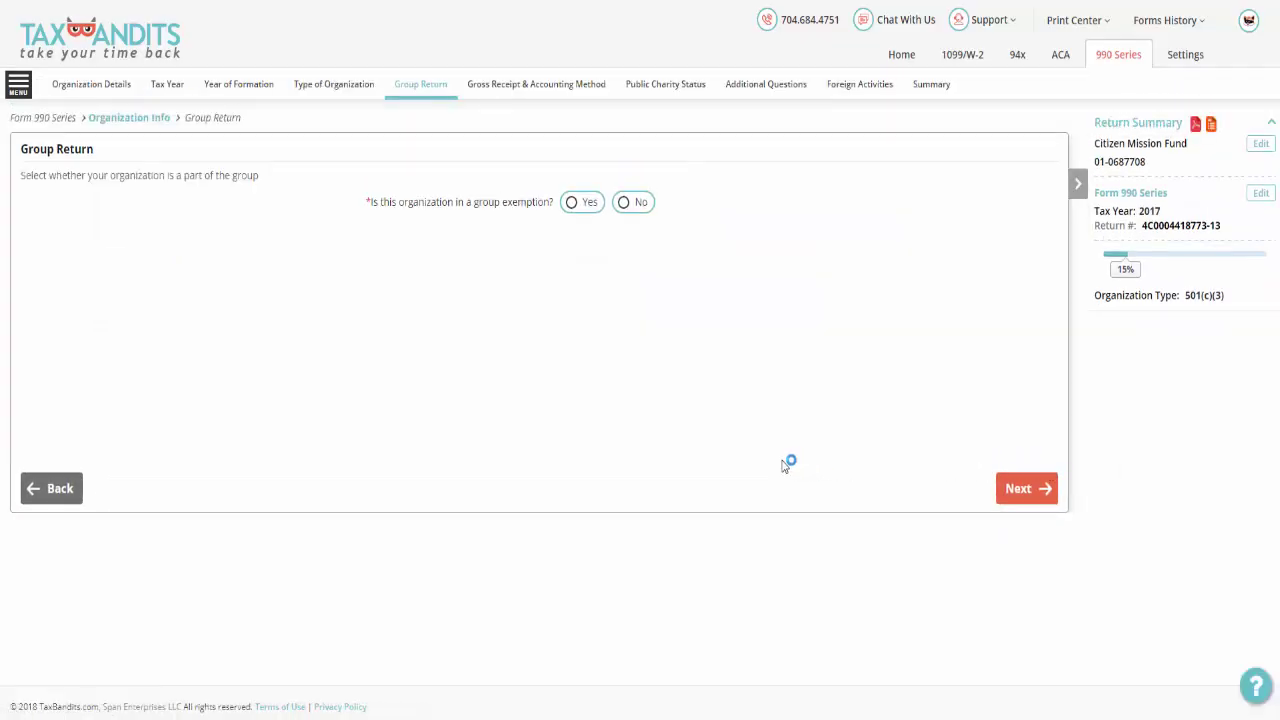
{"action": "left_click", "coordinate": [652, 208]}
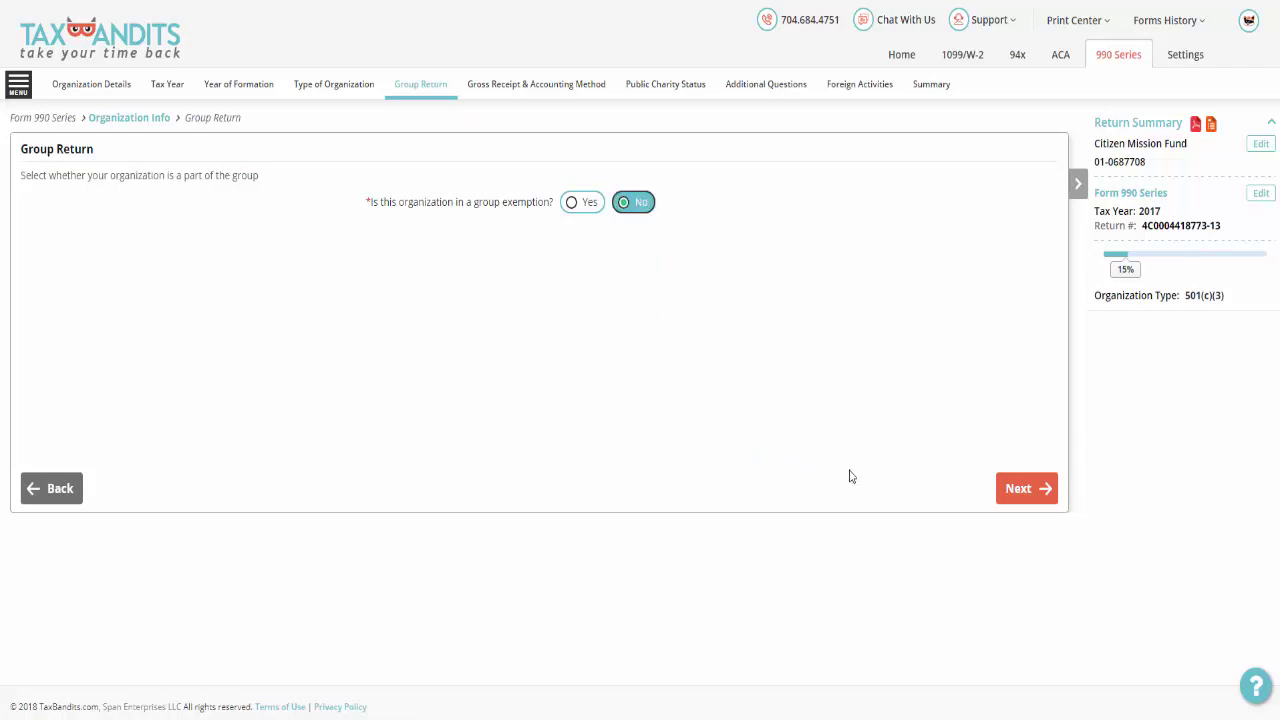
{"action": "left_click", "coordinate": [1025, 487]}
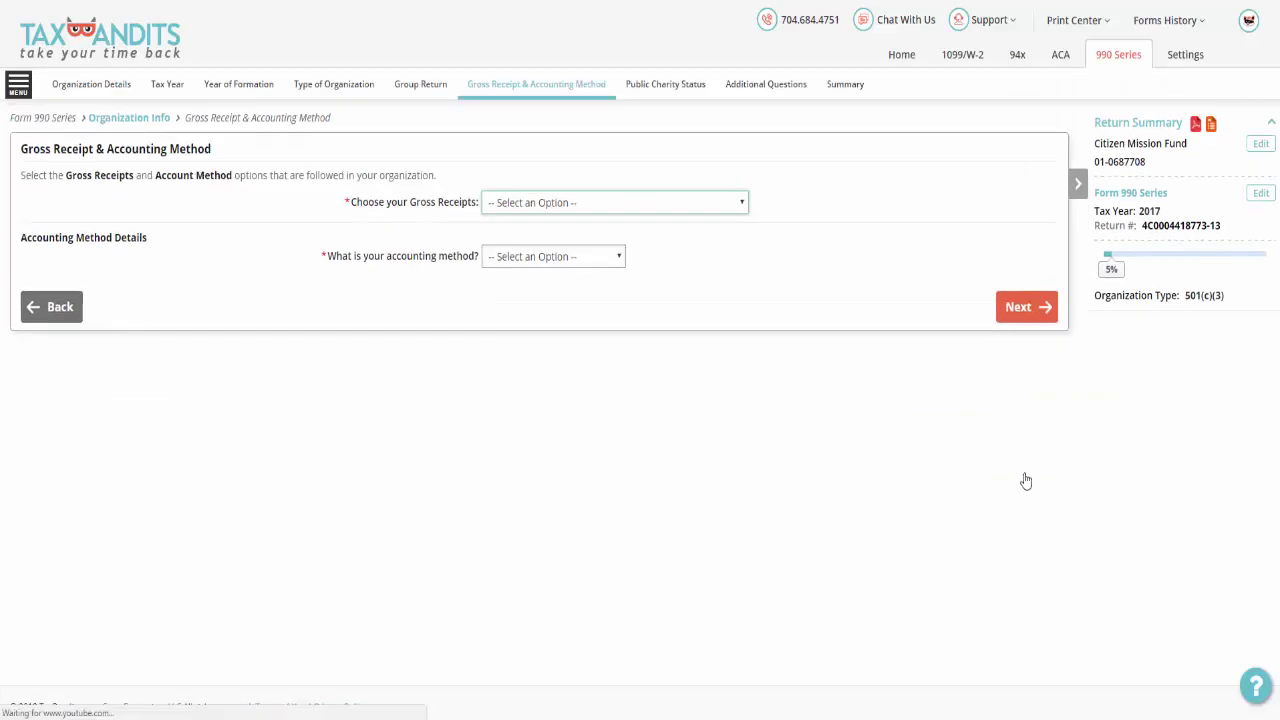
Step: Set gross receipts to >= $200,000 or total assets >= $500,000, and the accounting method to Accrual
{"action": "left_click", "coordinate": [741, 210]}
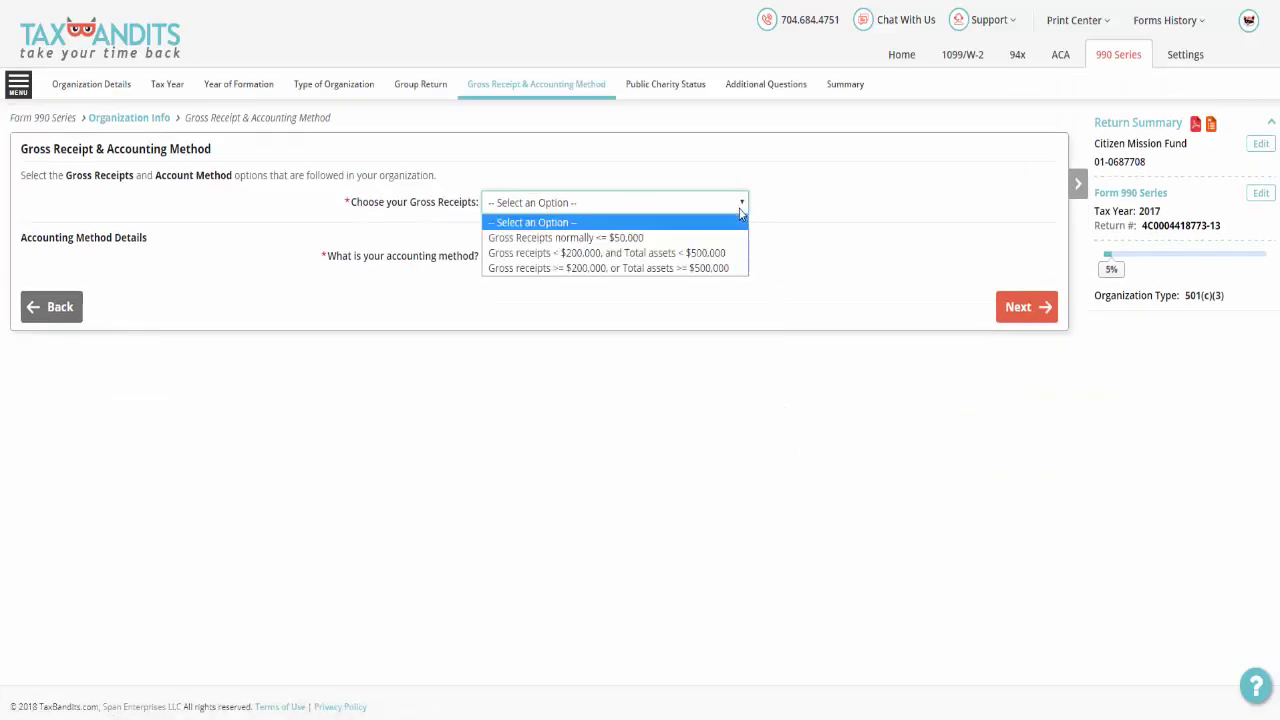
{"action": "left_click", "coordinate": [741, 268]}
{"action": "left_click", "coordinate": [620, 258]}
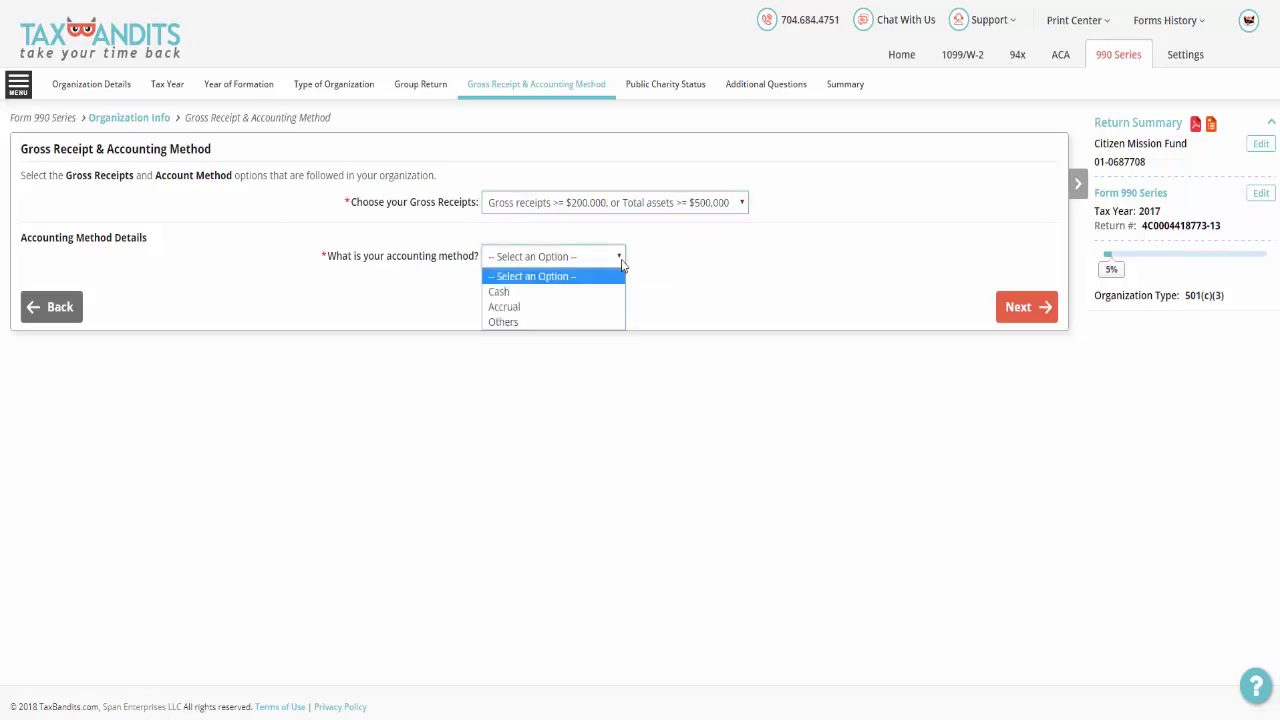
{"action": "left_click", "coordinate": [595, 307]}
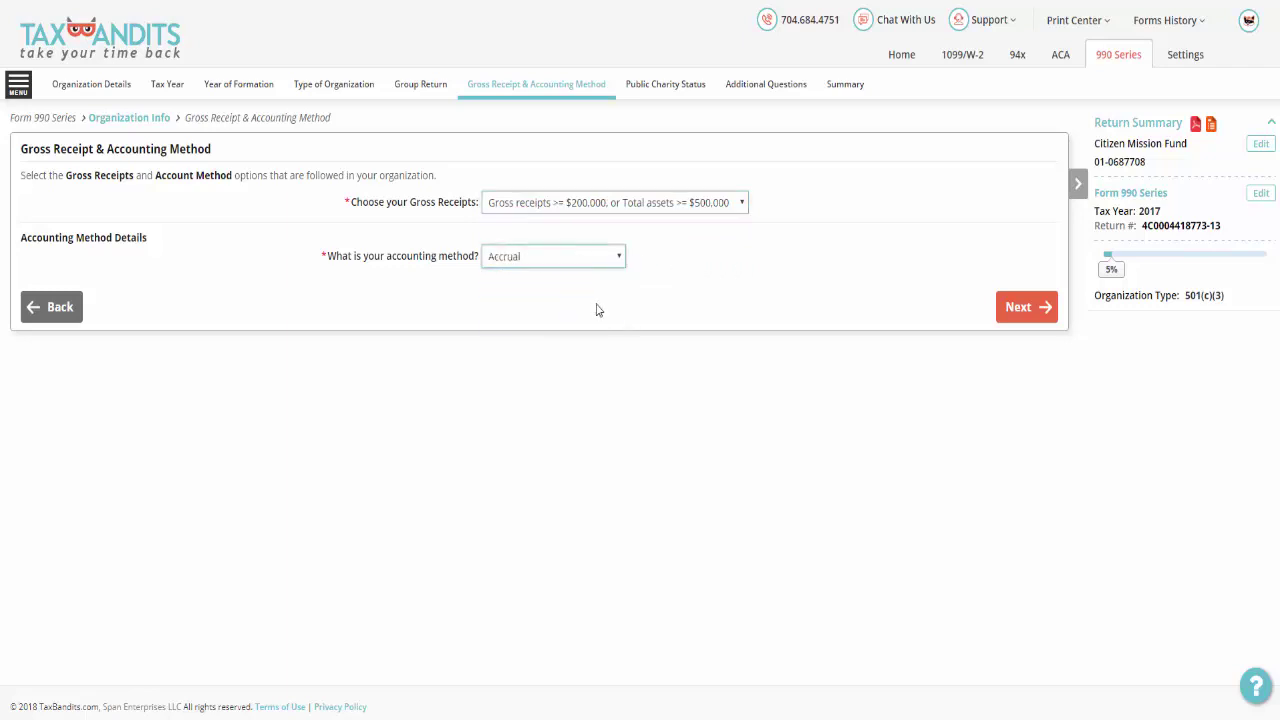
{"action": "left_click", "coordinate": [1034, 318]}
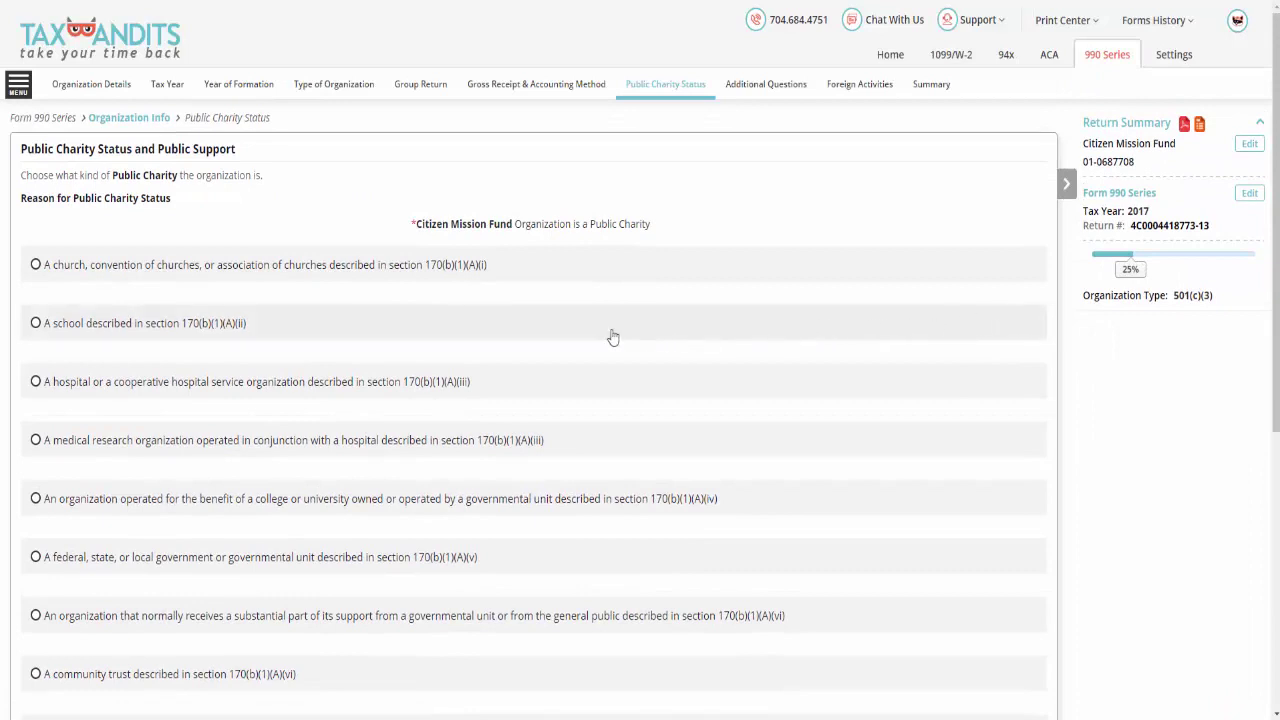
Step: Set the public charity reason to substantial support from a governmental unit or the general public, section 170(b)(1)(A)(vi), and proceed
{"action": "left_click", "coordinate": [656, 612]}
{"action": "scroll", "coordinate": [656, 610], "scroll_direction": "down", "scroll_amount": 5}
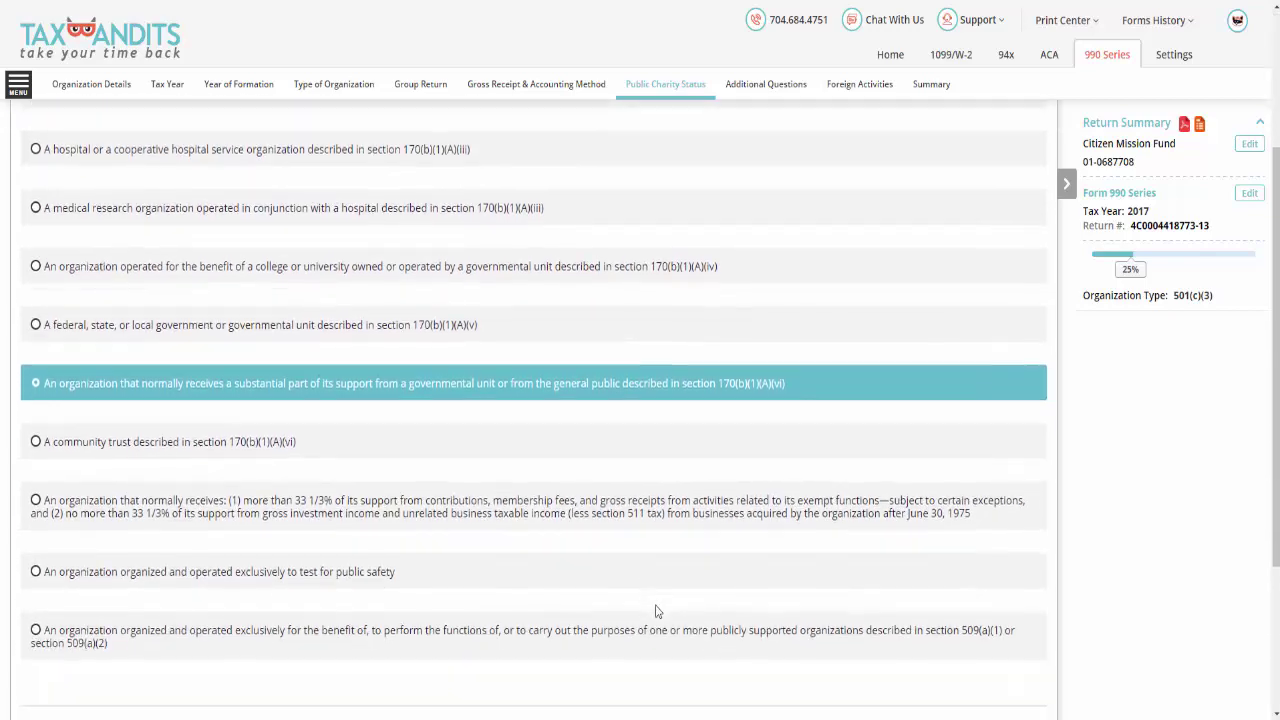
{"action": "scroll", "coordinate": [656, 612], "scroll_direction": "down", "scroll_amount": 1}
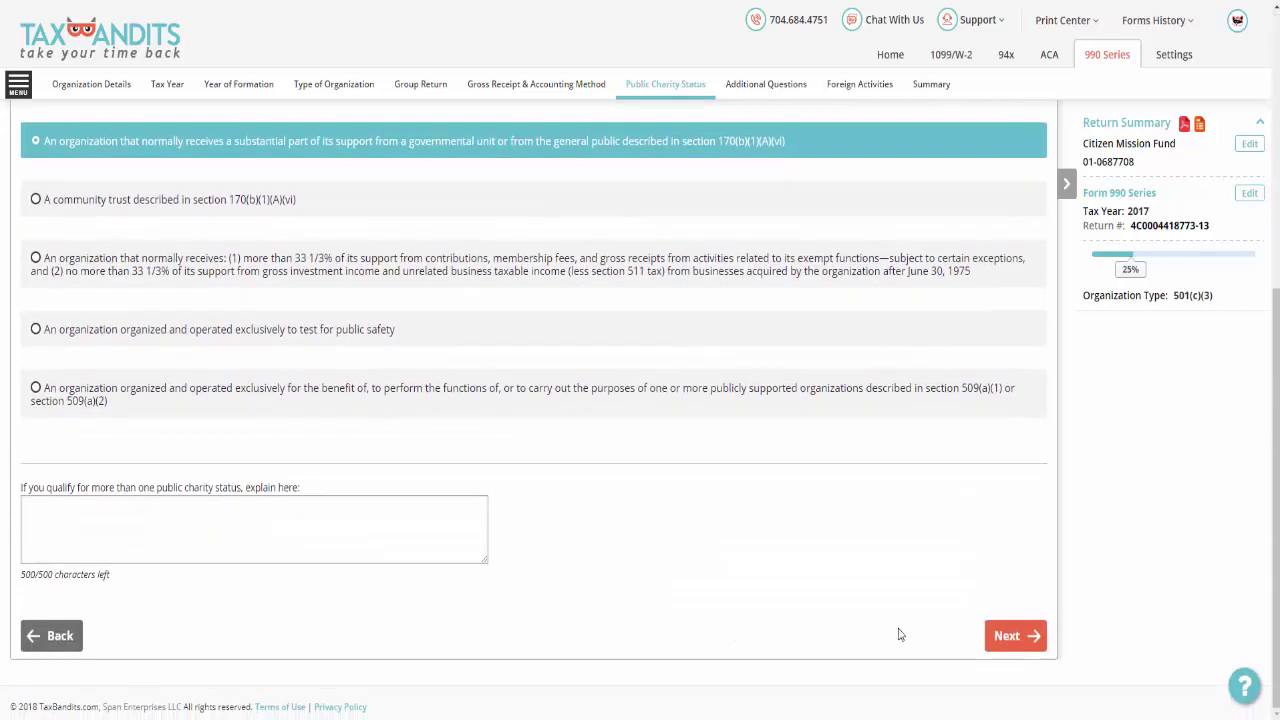
{"action": "left_click", "coordinate": [1005, 636]}
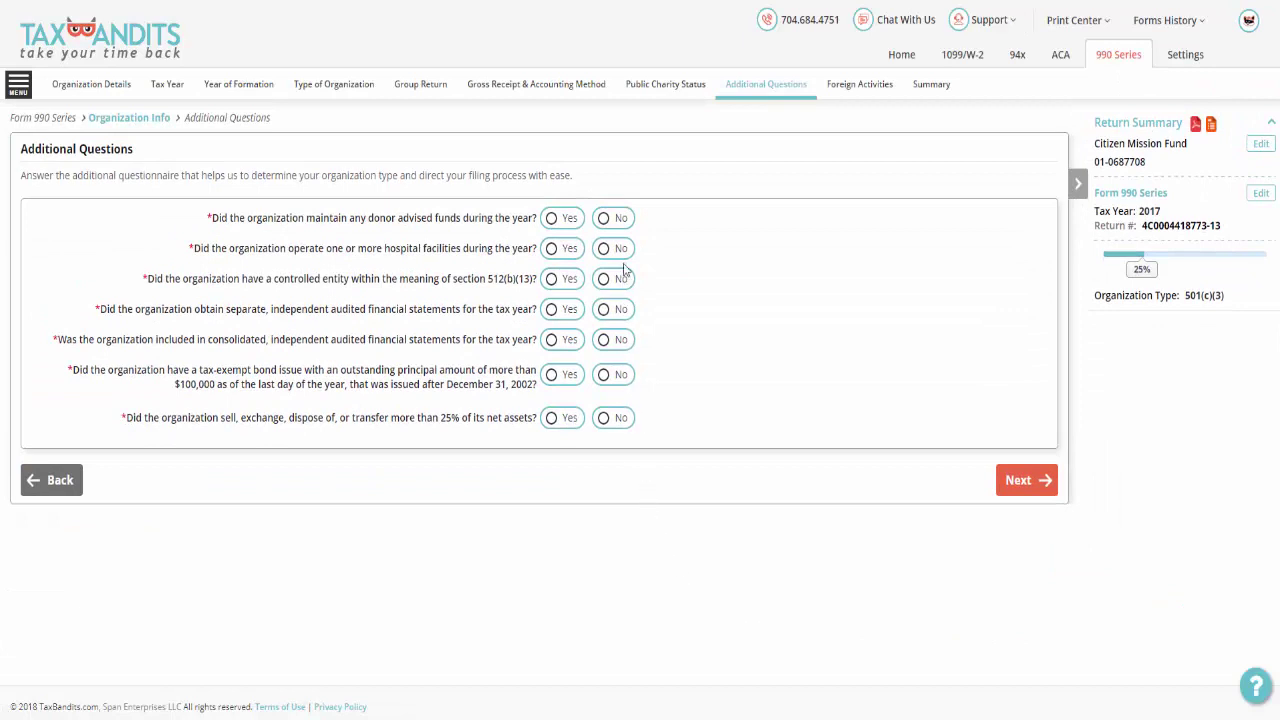
Step: Answer Yes to obtaining separate, independent audited financial statements and No to all other additional questions, and proceed
{"action": "left_click", "coordinate": [620, 219]}
{"action": "left_click", "coordinate": [620, 249]}
{"action": "left_click", "coordinate": [620, 279]}
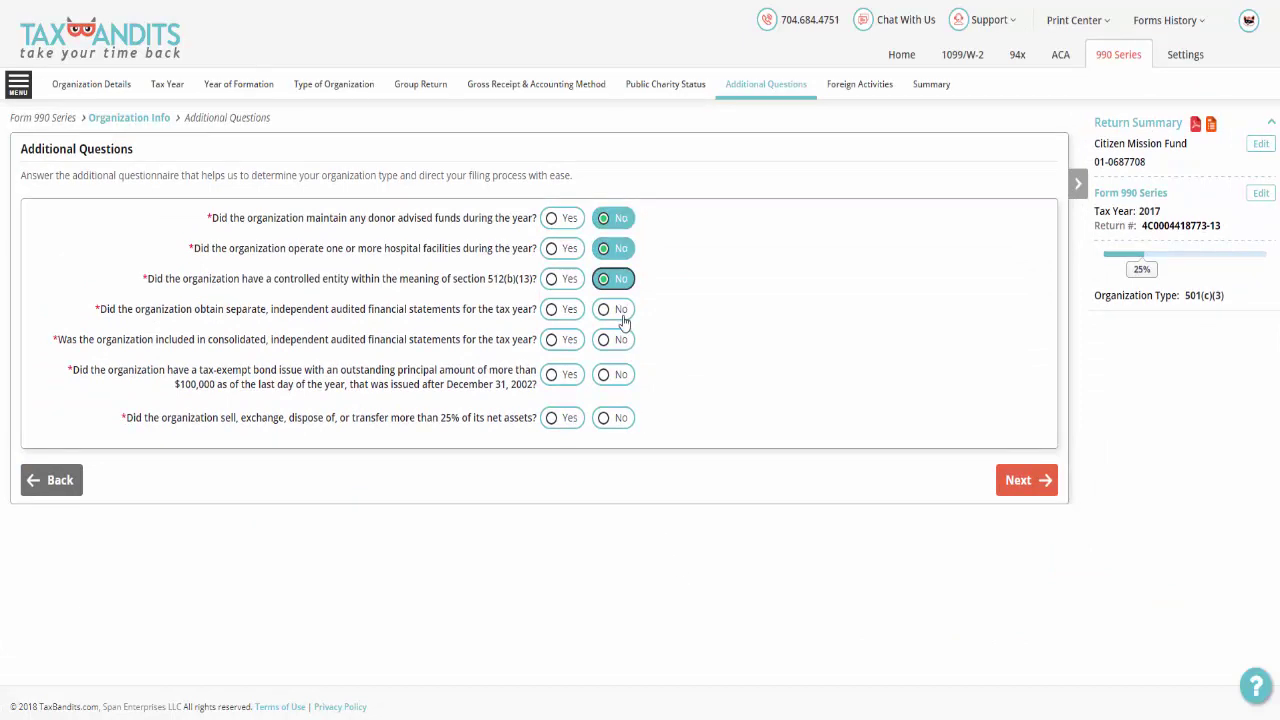
{"action": "left_click", "coordinate": [578, 311]}
{"action": "left_click", "coordinate": [619, 341]}
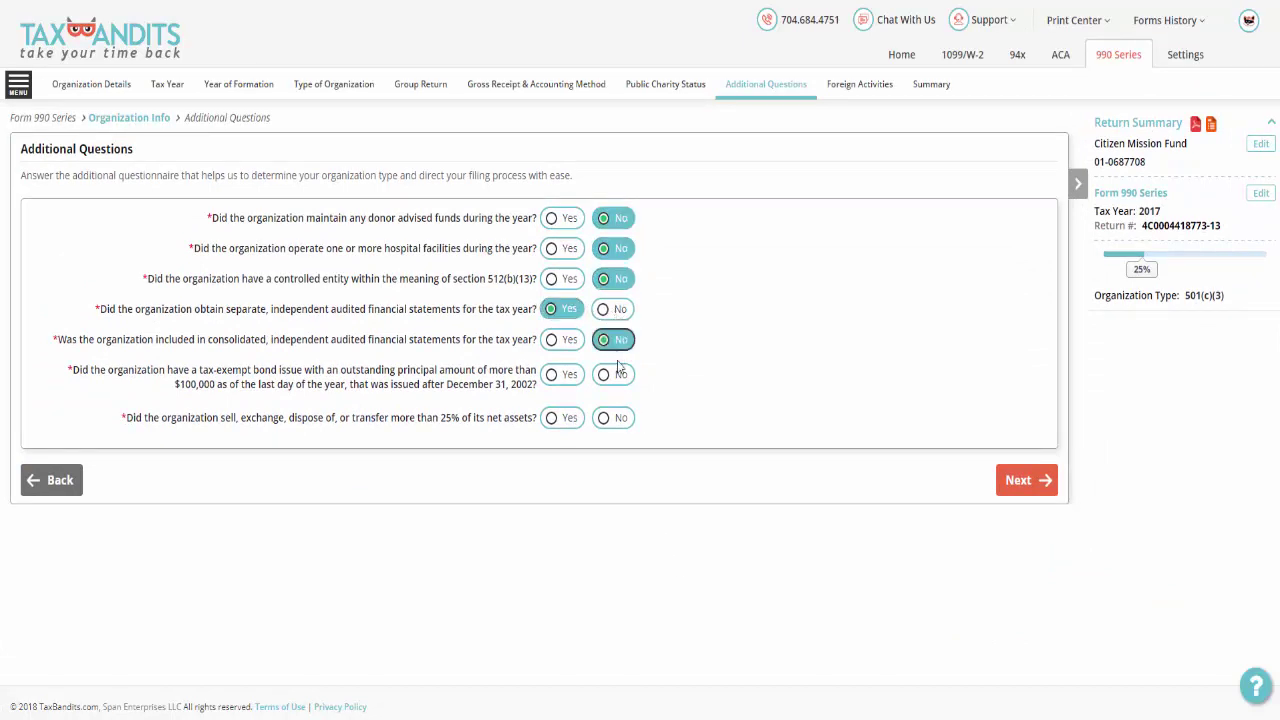
{"action": "left_click", "coordinate": [619, 375]}
{"action": "left_click", "coordinate": [618, 419]}
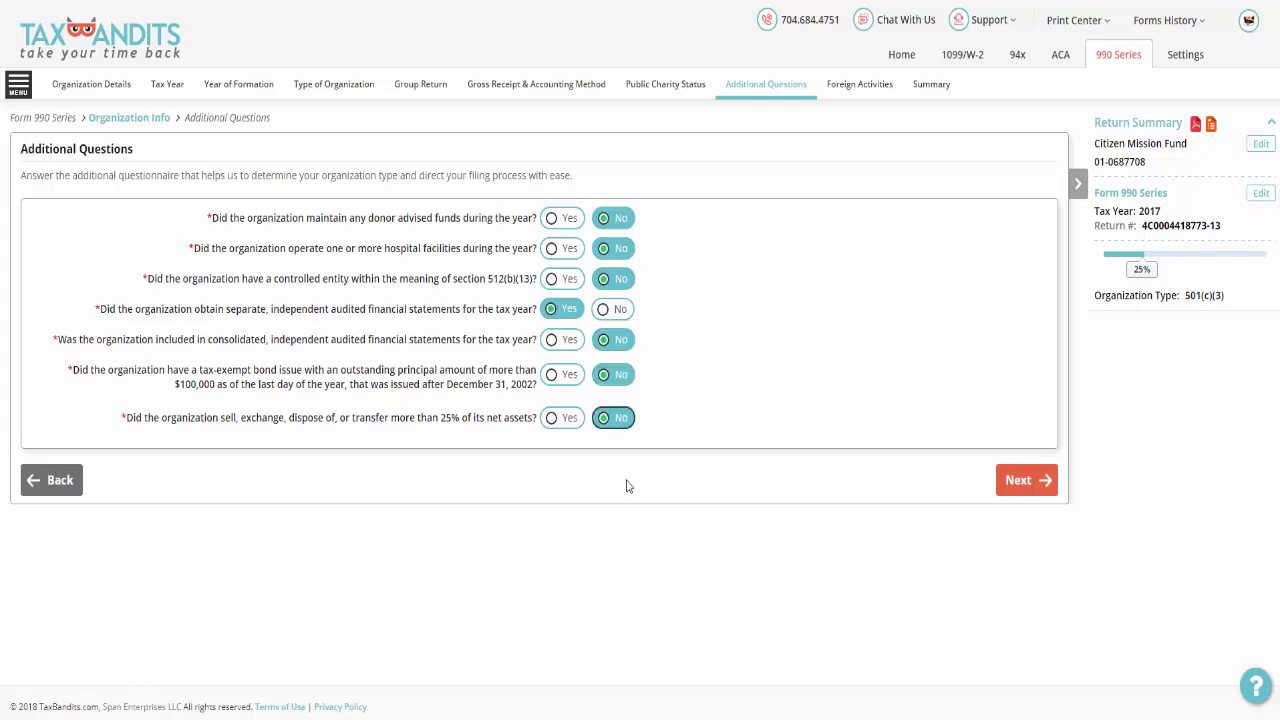
{"action": "left_click", "coordinate": [1010, 487]}
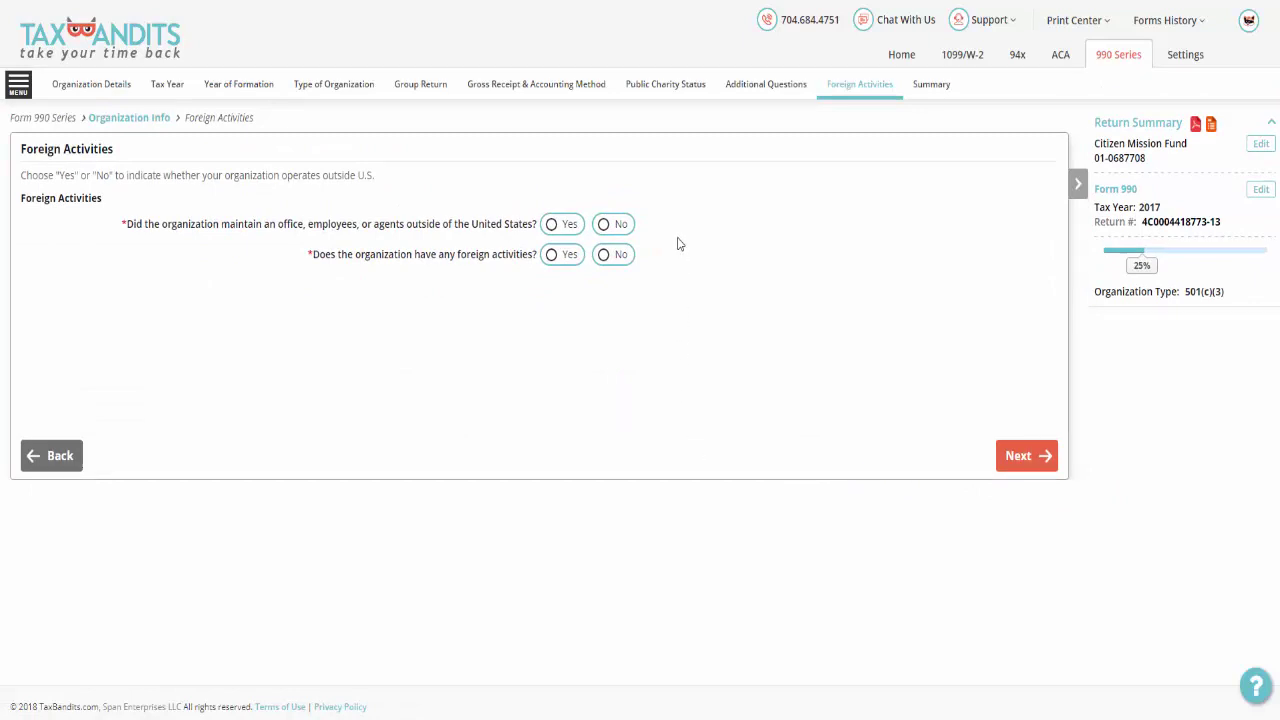
Step: Answer No to having an office, employees or agents outside the United States and No to foreign activities, and proceed
{"action": "left_click", "coordinate": [618, 228]}
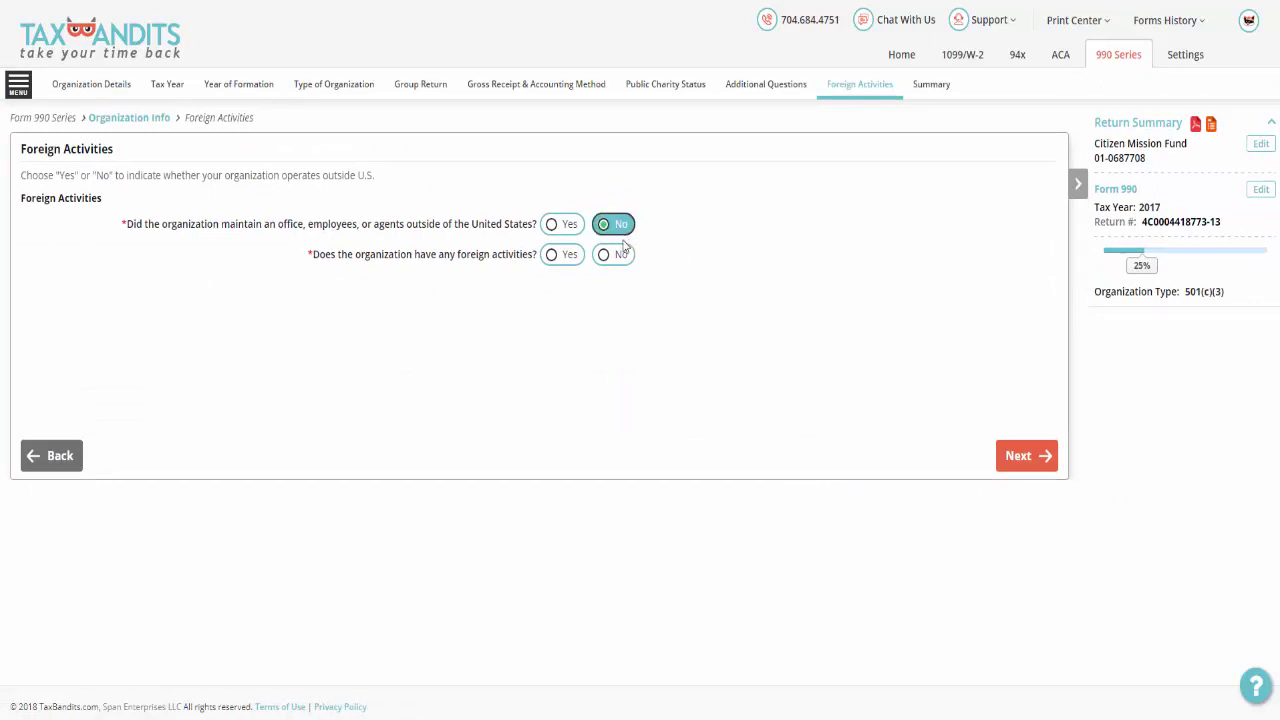
{"action": "left_click", "coordinate": [621, 255]}
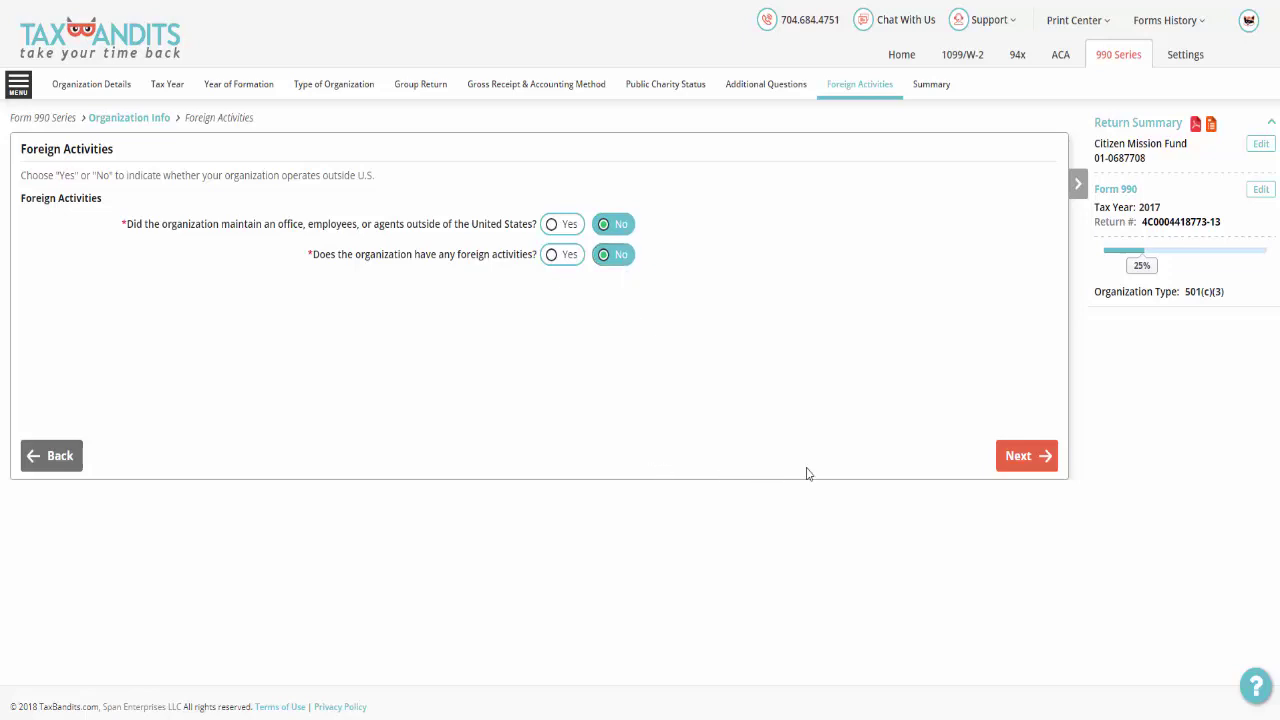
{"action": "left_click", "coordinate": [1016, 476]}
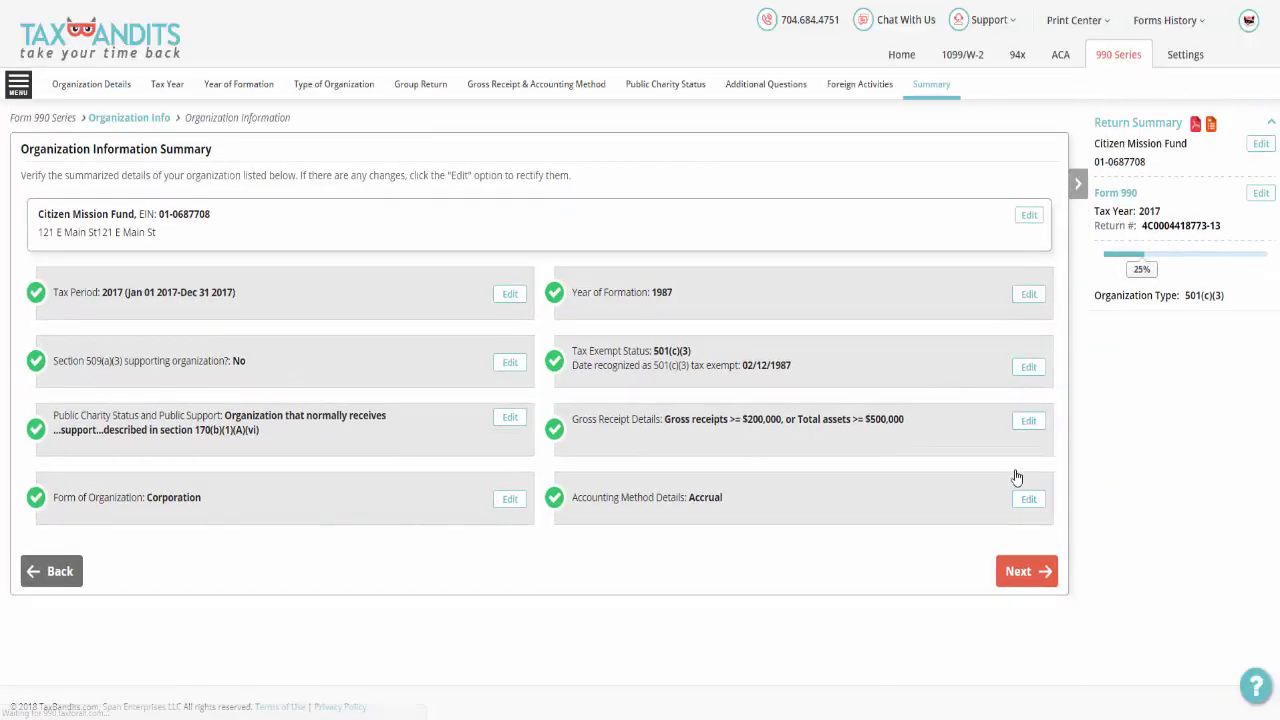
Step: Accept the organization information summary and begin the Form 990 long form, continuing past the getting-started overview to the prior year information
{"action": "left_click", "coordinate": [1030, 571]}
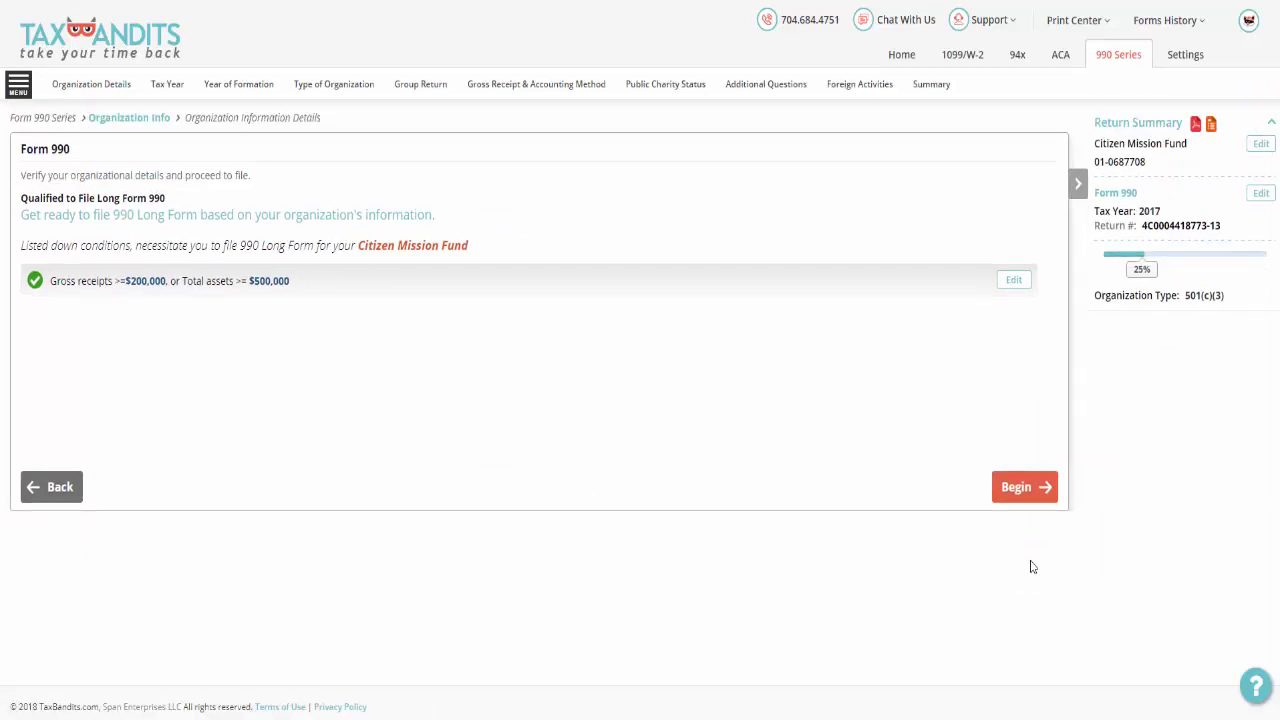
{"action": "left_click", "coordinate": [1026, 502]}
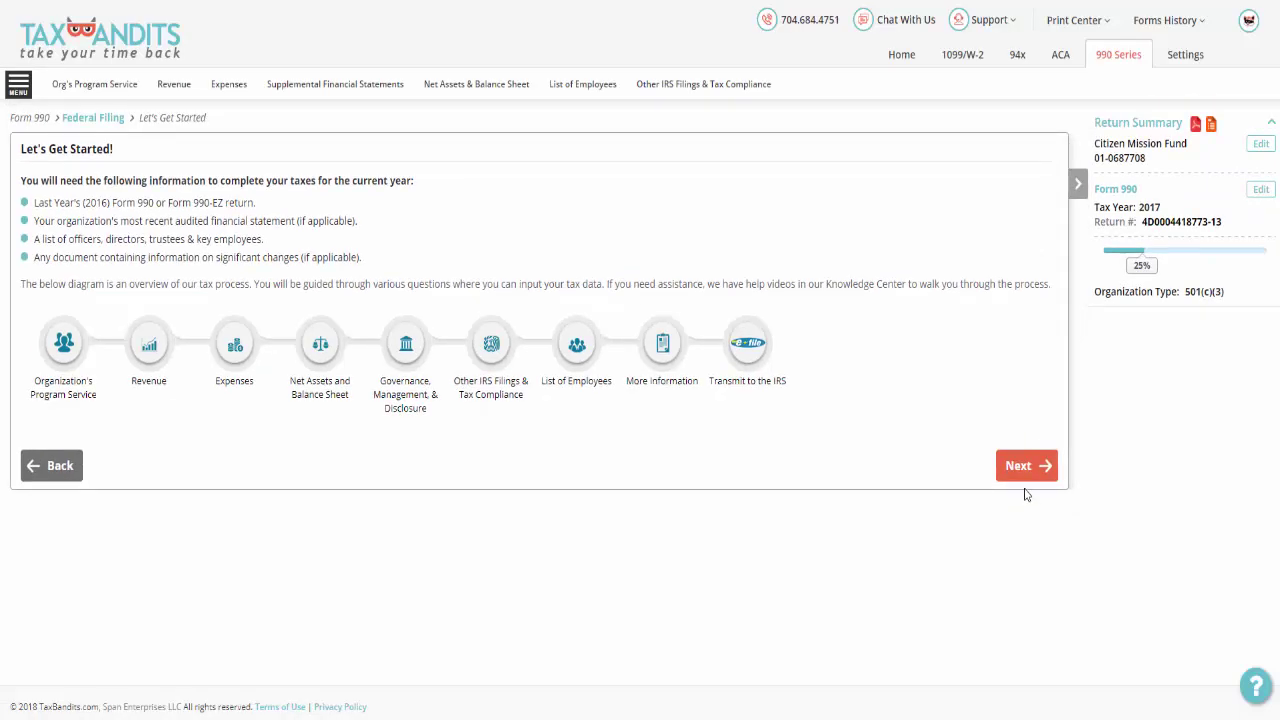
{"action": "left_click", "coordinate": [1024, 476]}
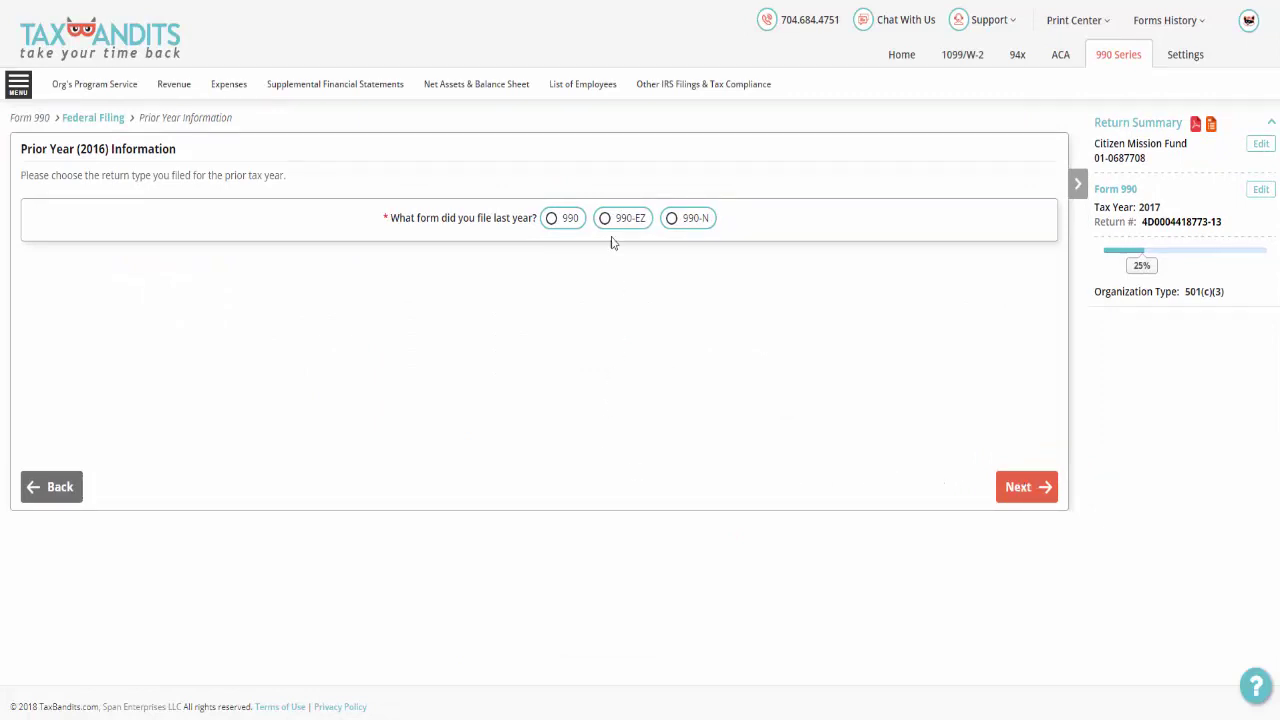
Step: Choose 990 as the form filed last year and continue past the prior year revenue, expenses and net assets
{"action": "left_click", "coordinate": [574, 229]}
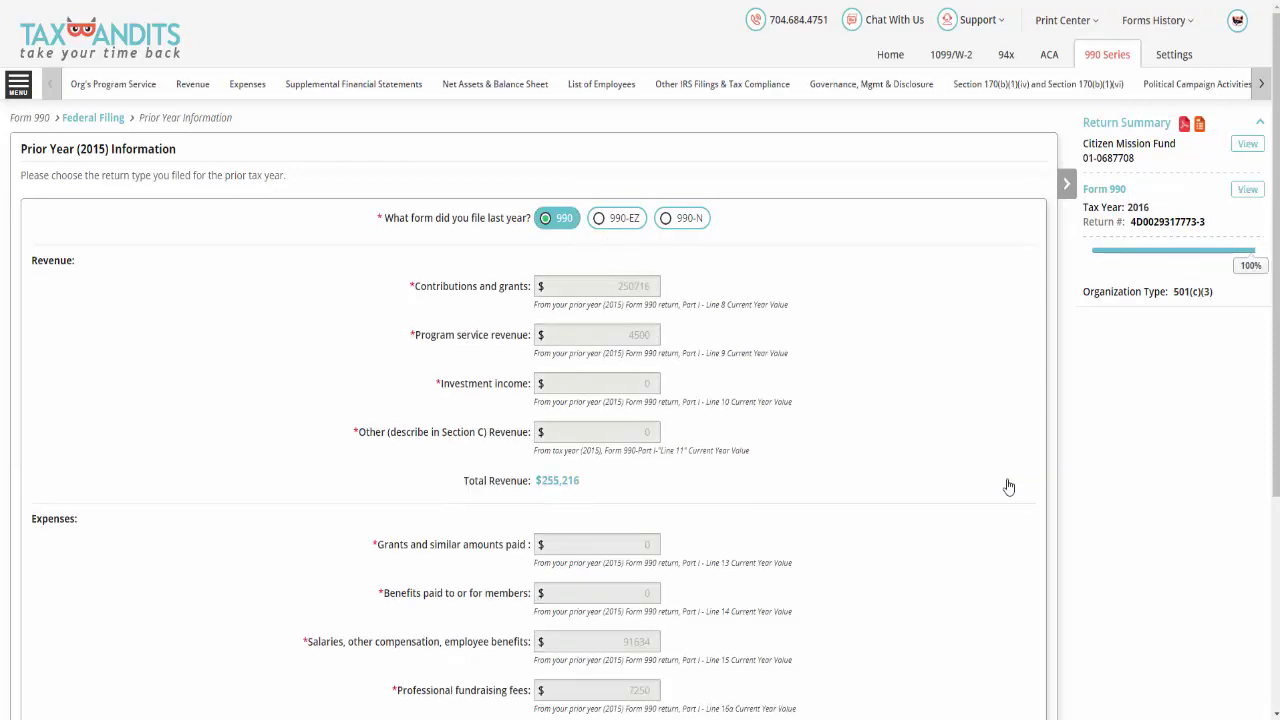
{"action": "scroll", "coordinate": [1008, 486], "scroll_direction": "down", "scroll_amount": 5}
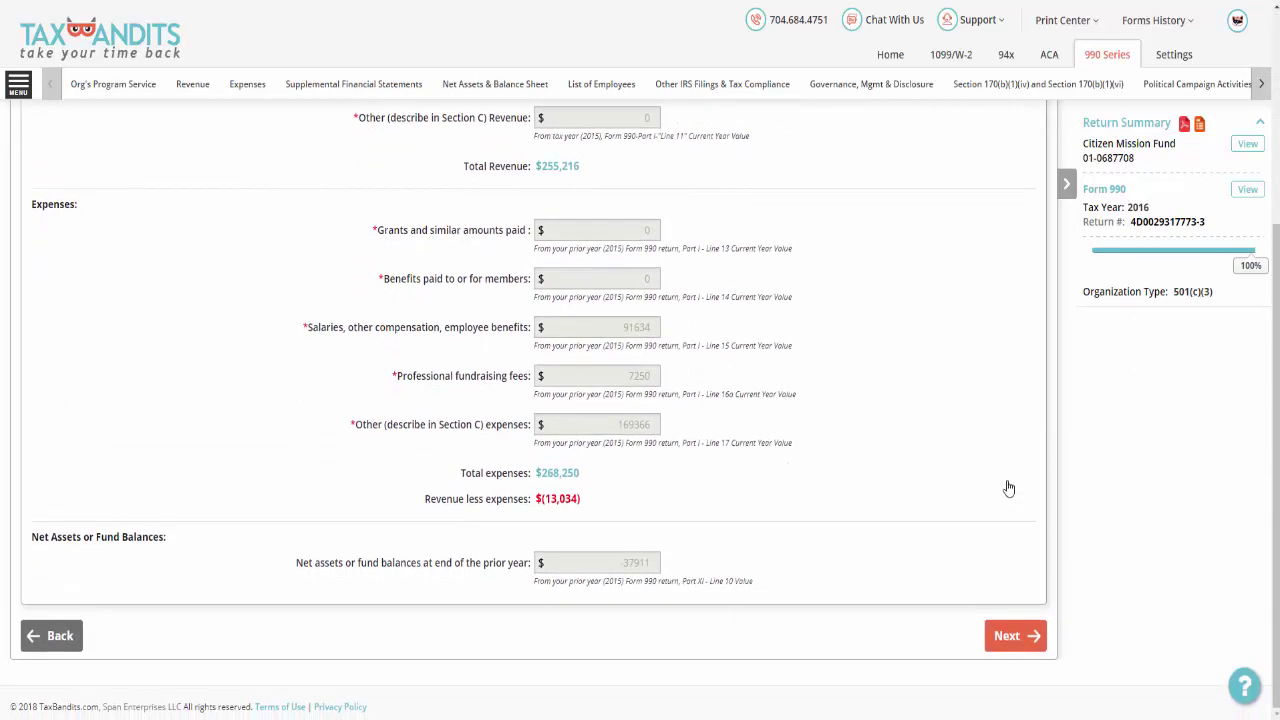
{"action": "left_click", "coordinate": [1025, 641]}
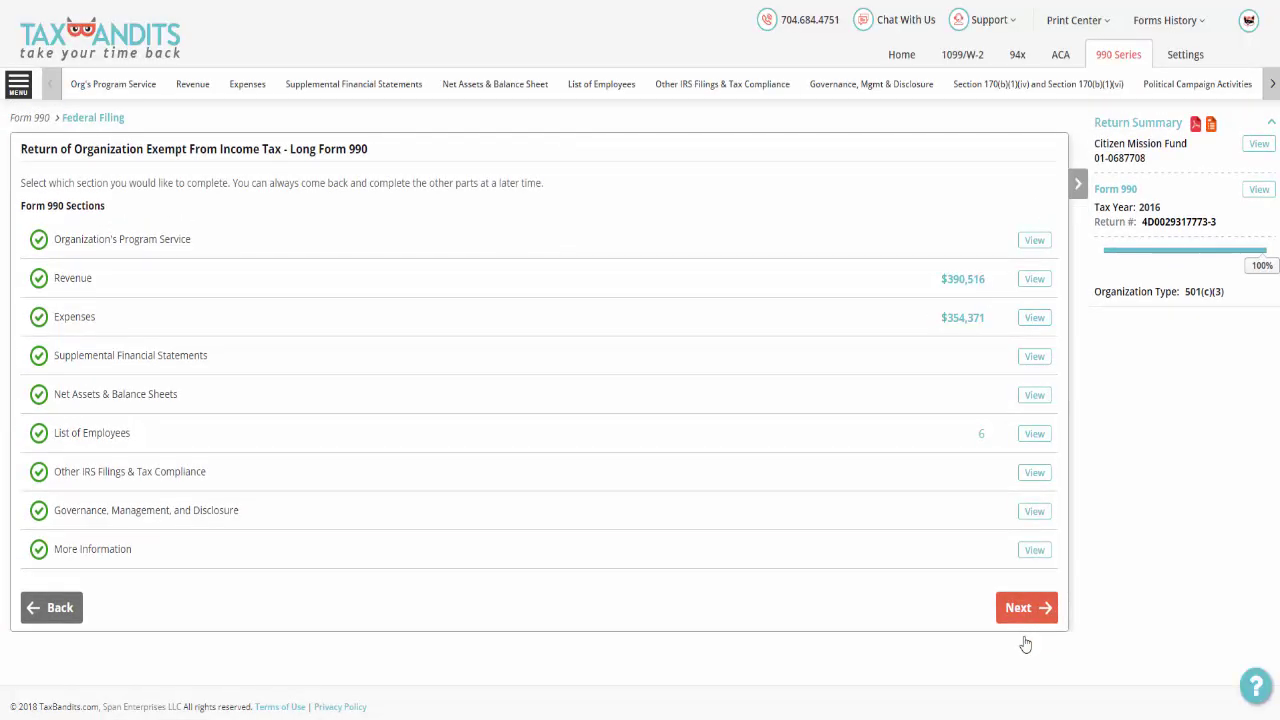
Step: Go through the Organization's Program Service section, reviewing the organization mission and the program service accomplishments
{"action": "left_click", "coordinate": [1023, 619]}
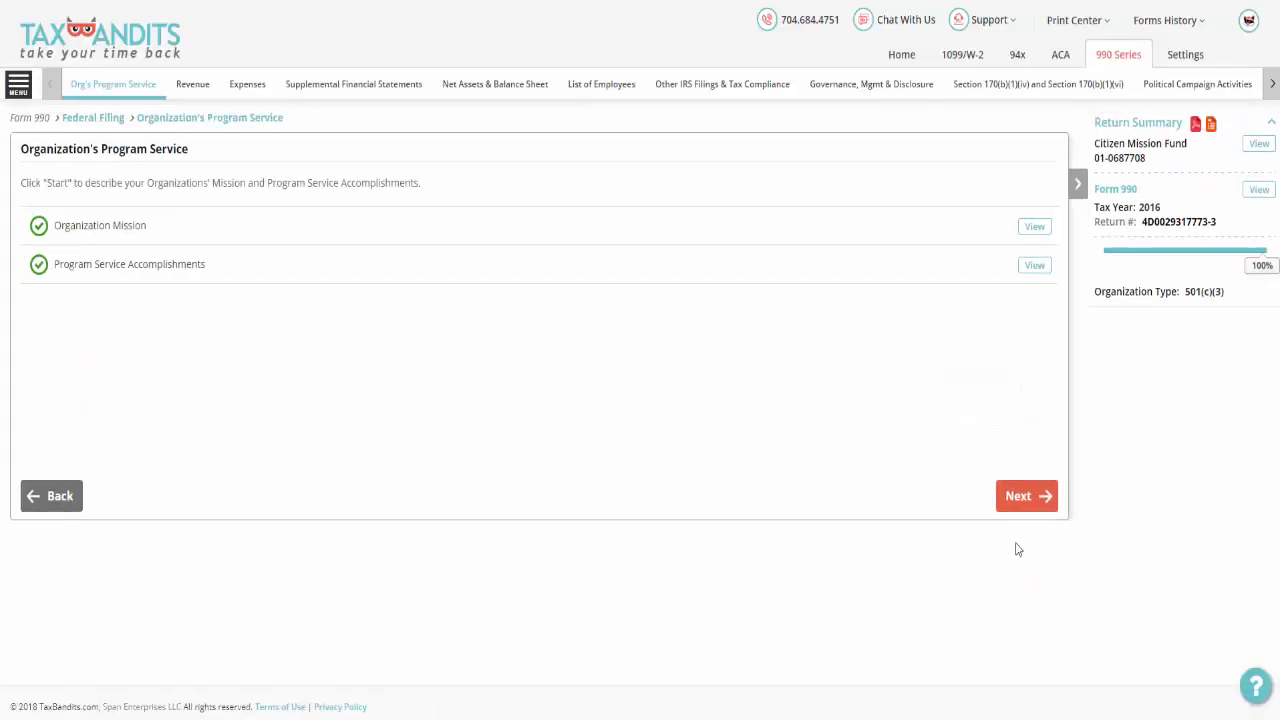
{"action": "left_click", "coordinate": [1016, 508]}
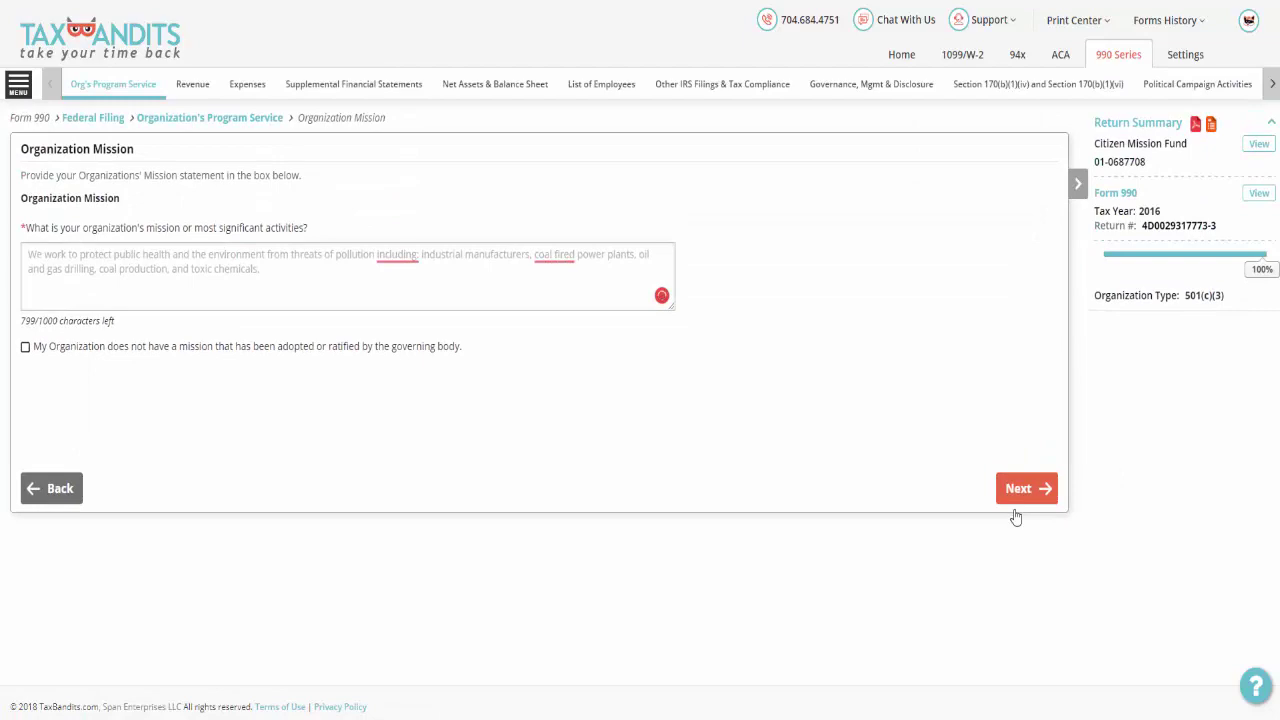
{"action": "left_click", "coordinate": [1018, 490]}
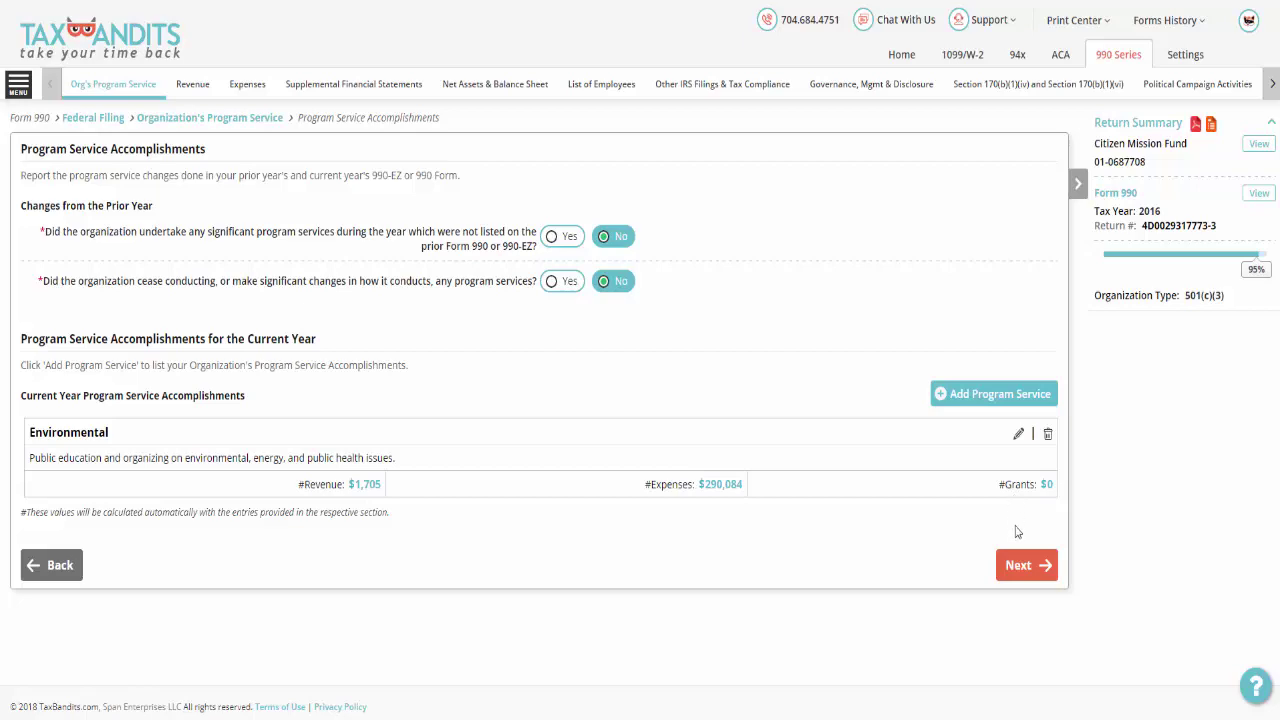
{"action": "left_click", "coordinate": [1017, 567]}
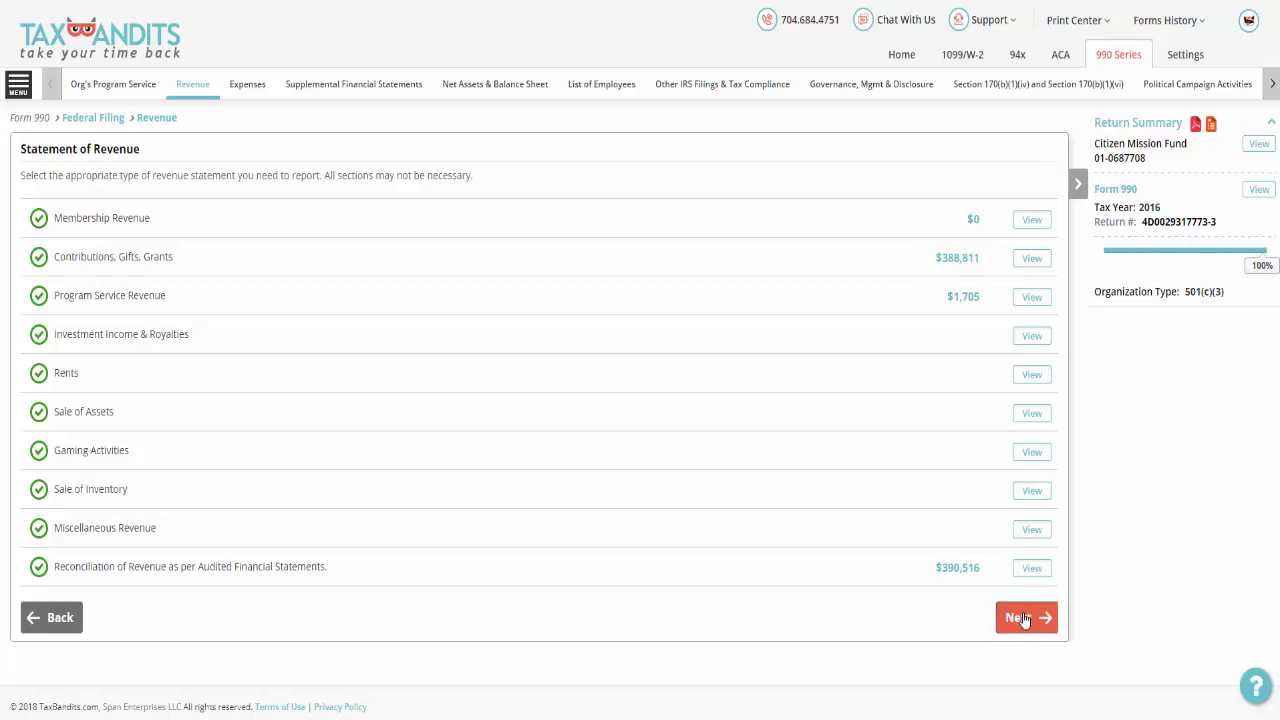
Step: Review the revenue, functional expenses and supplemental financial statement sections, continuing to the net assets and balance sheet section
{"action": "left_click", "coordinate": [1023, 617]}
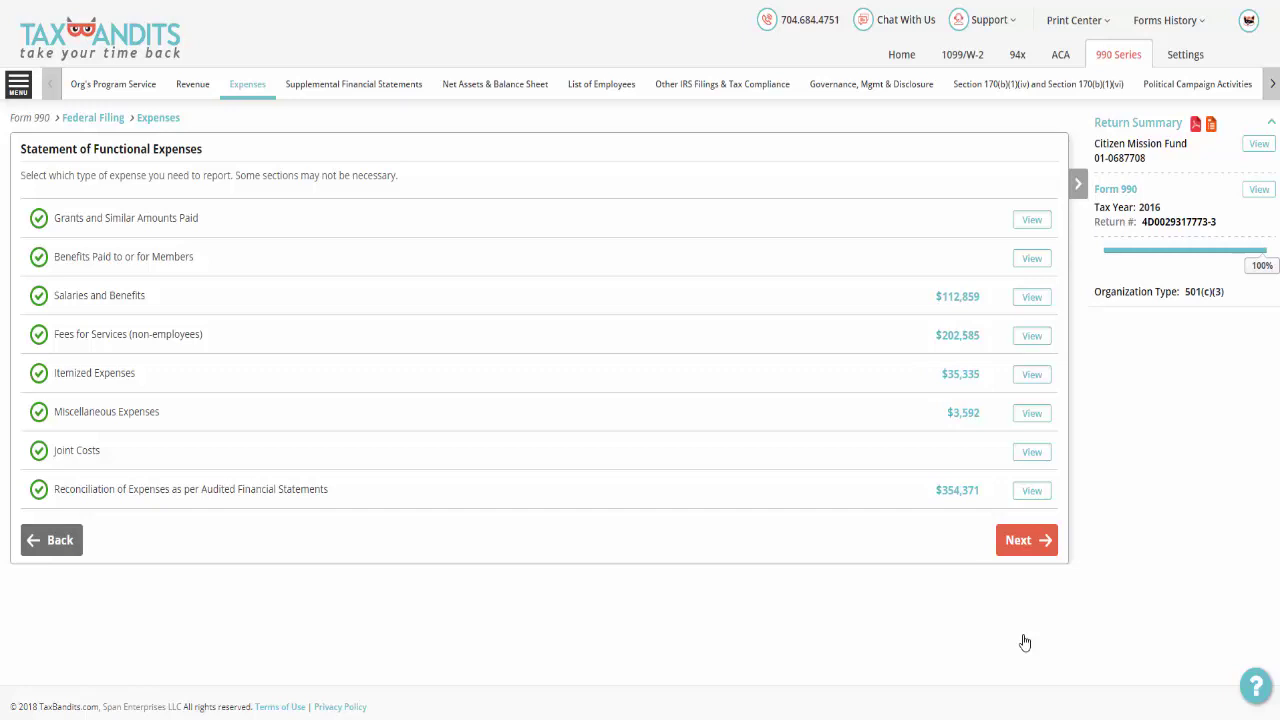
{"action": "left_click", "coordinate": [1022, 552]}
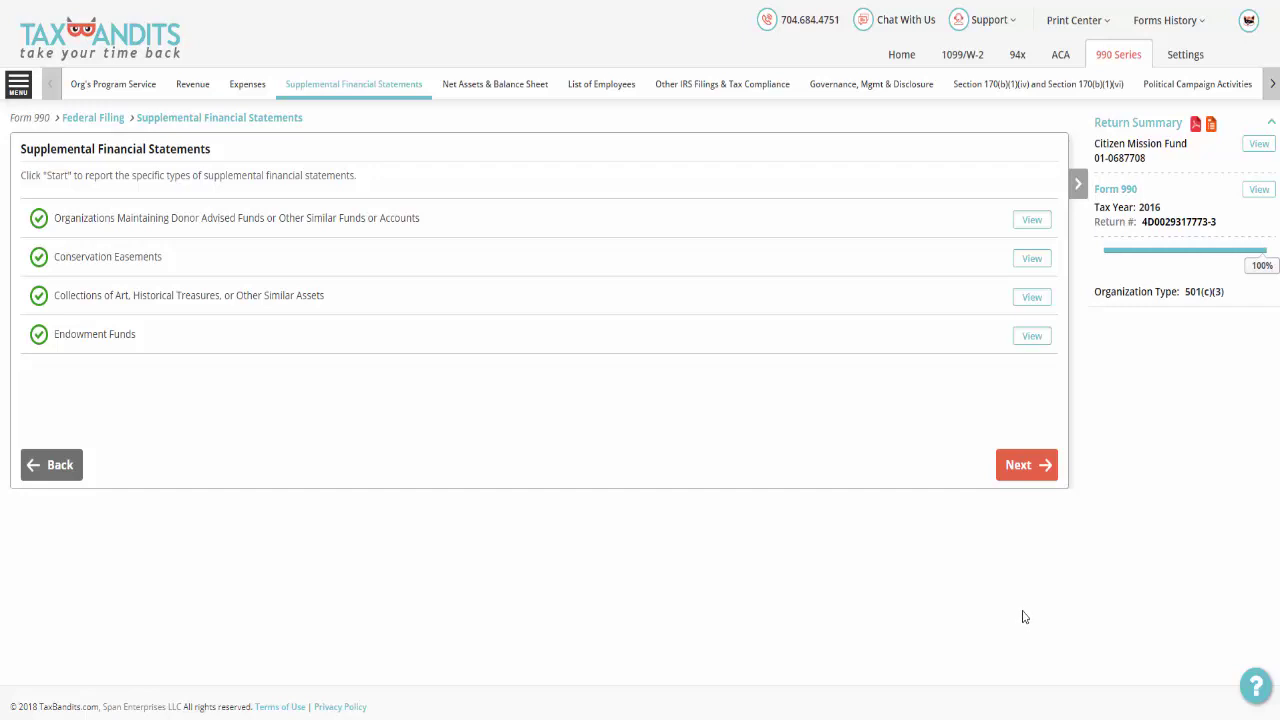
{"action": "left_click", "coordinate": [1012, 478]}
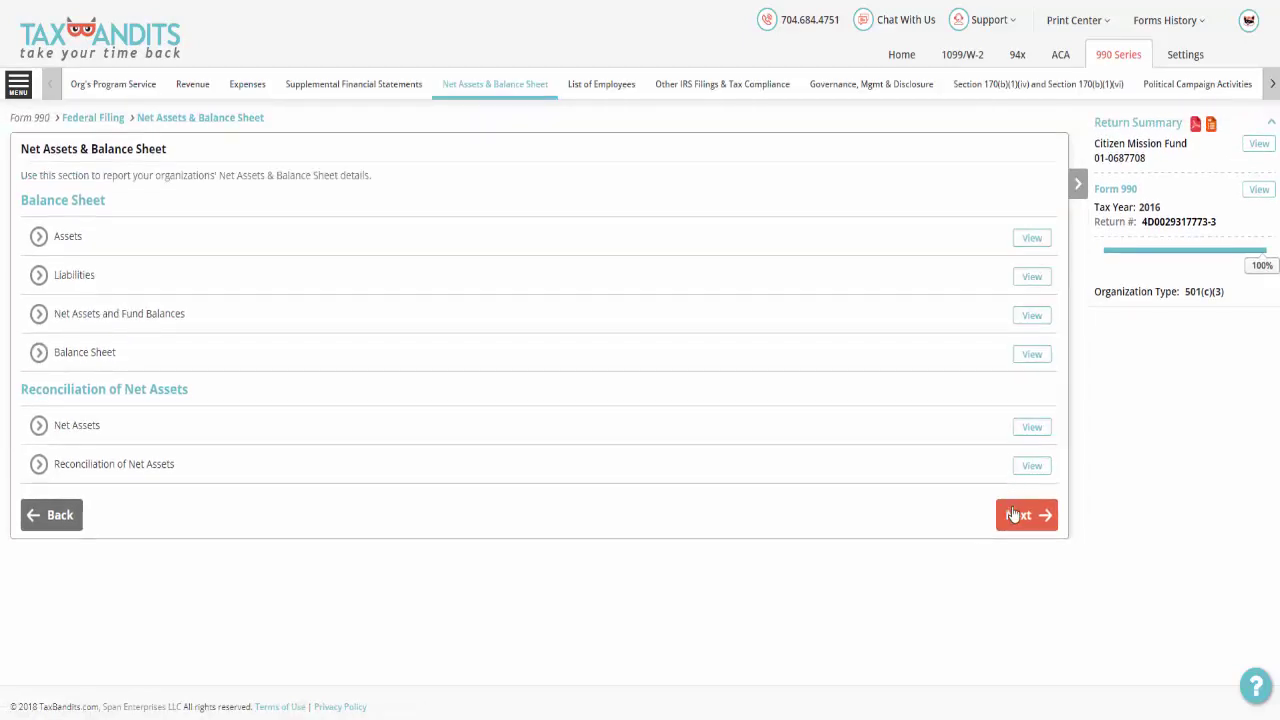
Step: Review the balance sheet and the reconciliation of net assets, and continue to the list of employees
{"action": "left_click", "coordinate": [1020, 517]}
{"action": "scroll", "coordinate": [1016, 483], "scroll_direction": "down", "scroll_amount": 8}
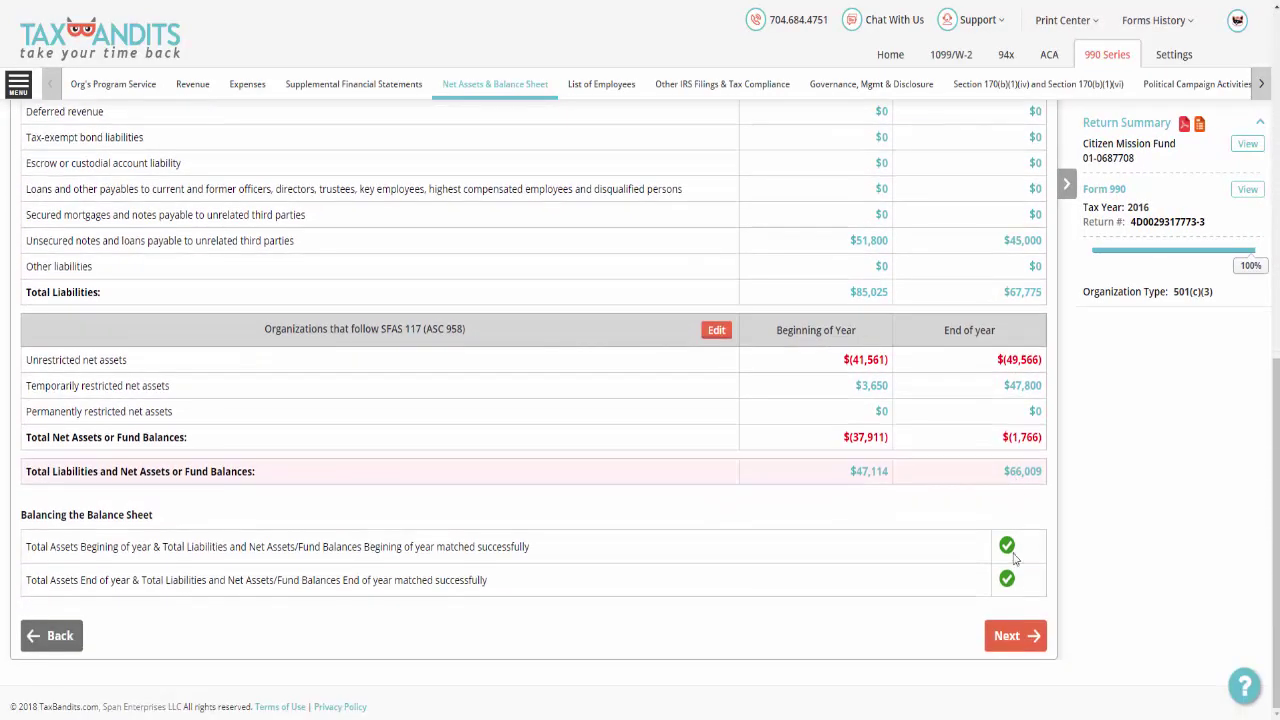
{"action": "left_click", "coordinate": [1015, 636]}
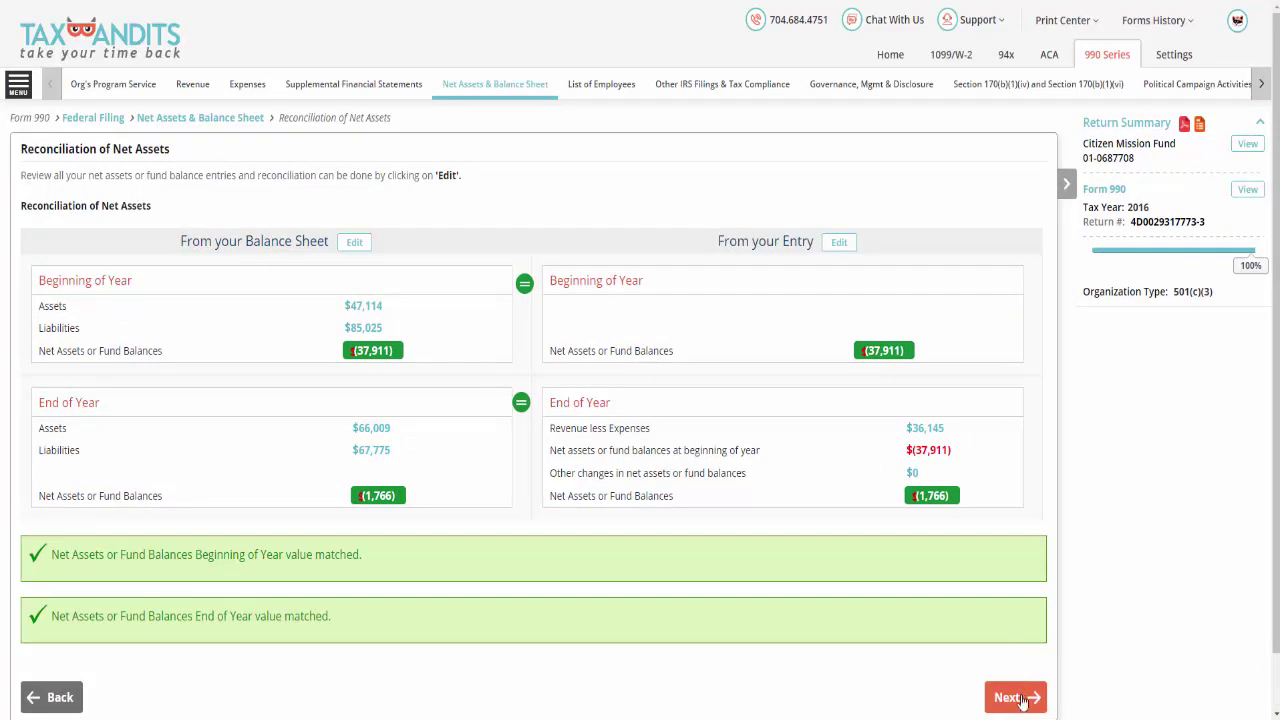
{"action": "left_click", "coordinate": [1017, 697]}
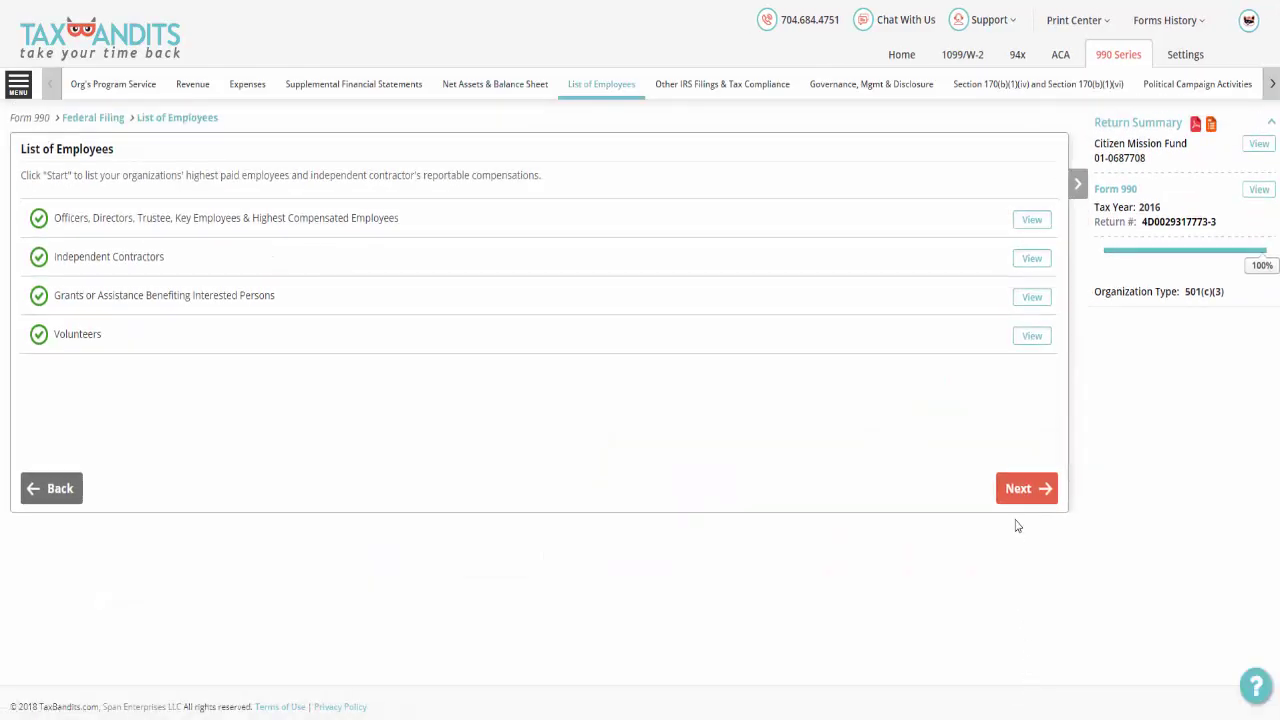
Step: Review the officer compensation list and the tax compliance, governance and More Information sections, continuing to the return summary
{"action": "left_click", "coordinate": [1020, 488]}
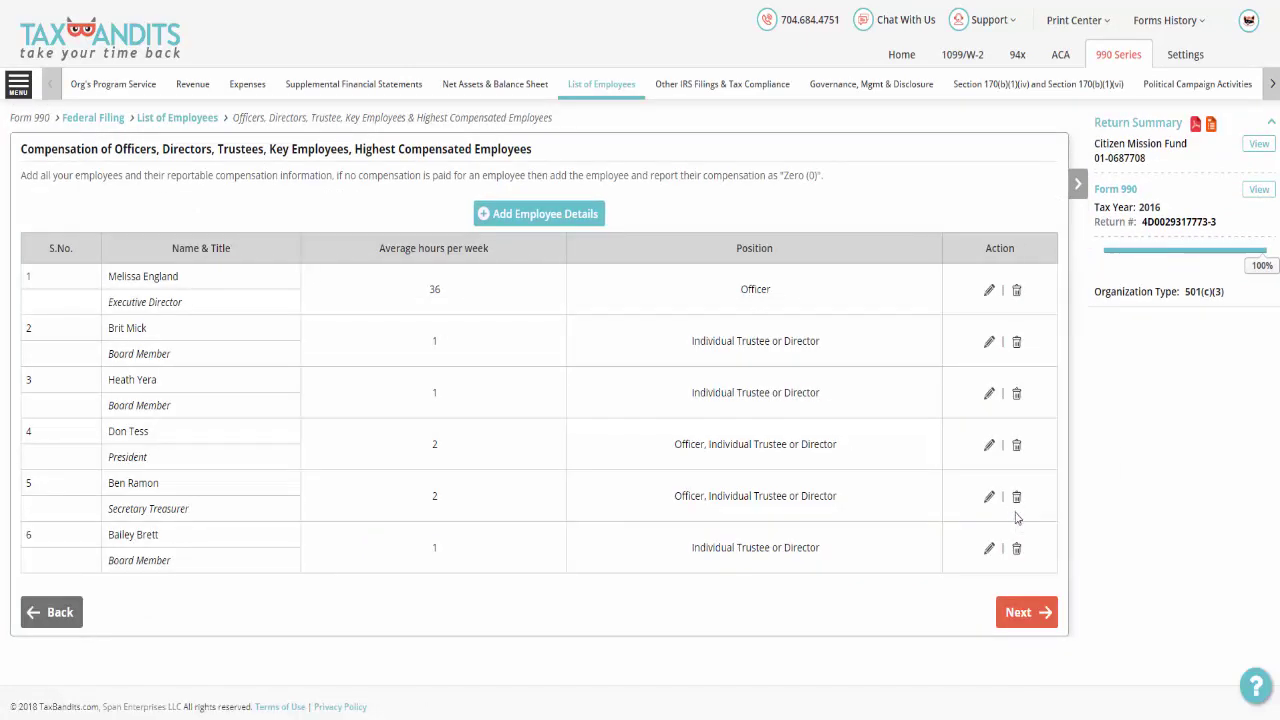
{"action": "left_click", "coordinate": [1018, 612]}
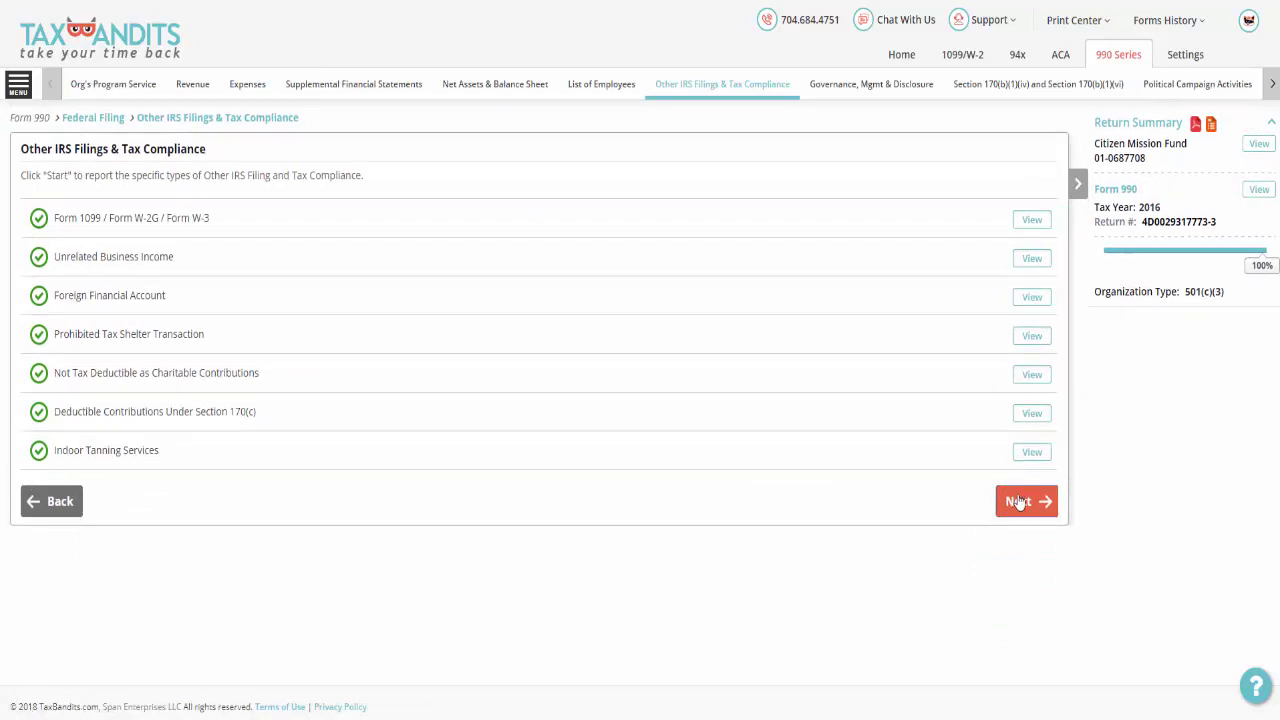
{"action": "left_click", "coordinate": [1020, 502]}
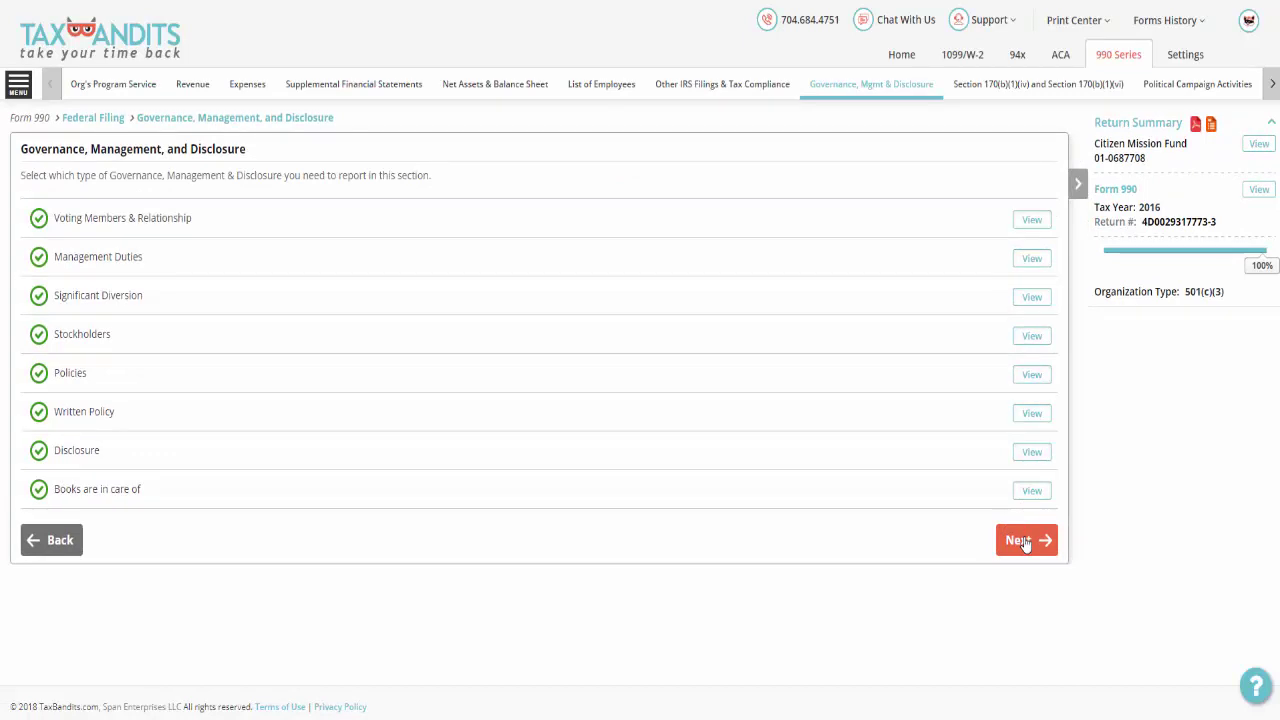
{"action": "left_click", "coordinate": [1020, 540]}
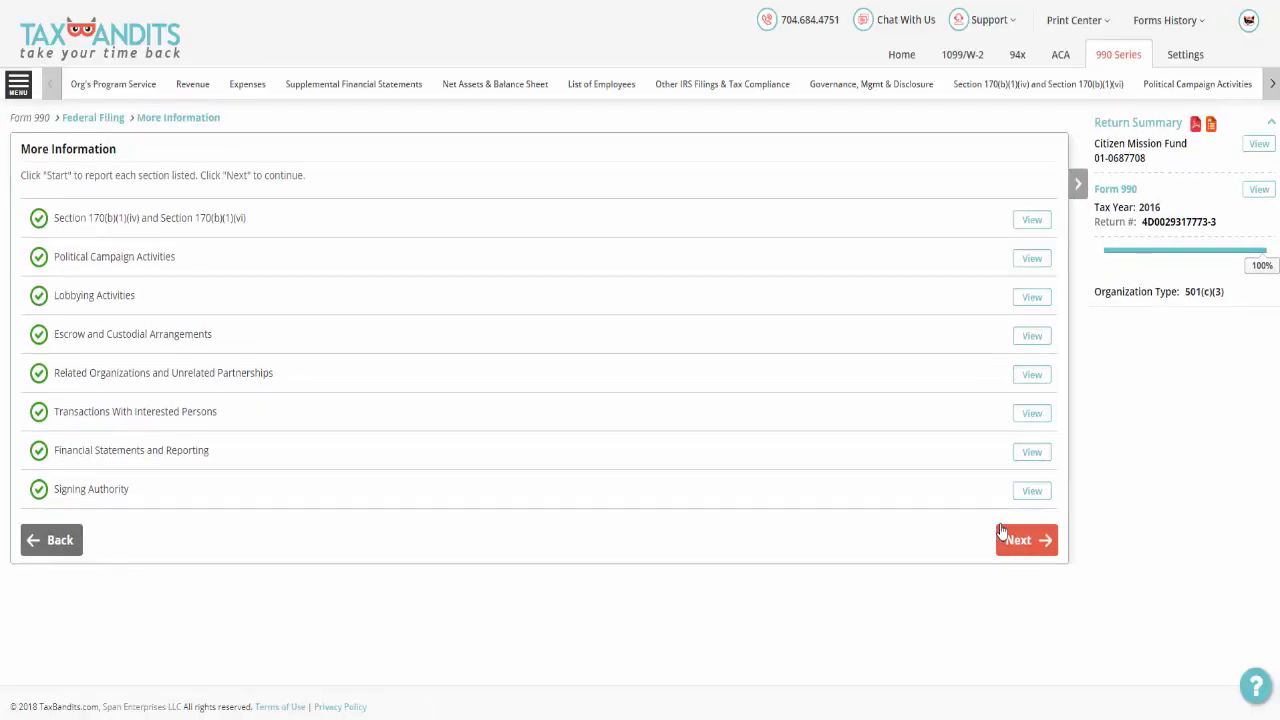
{"action": "left_click", "coordinate": [1001, 538]}
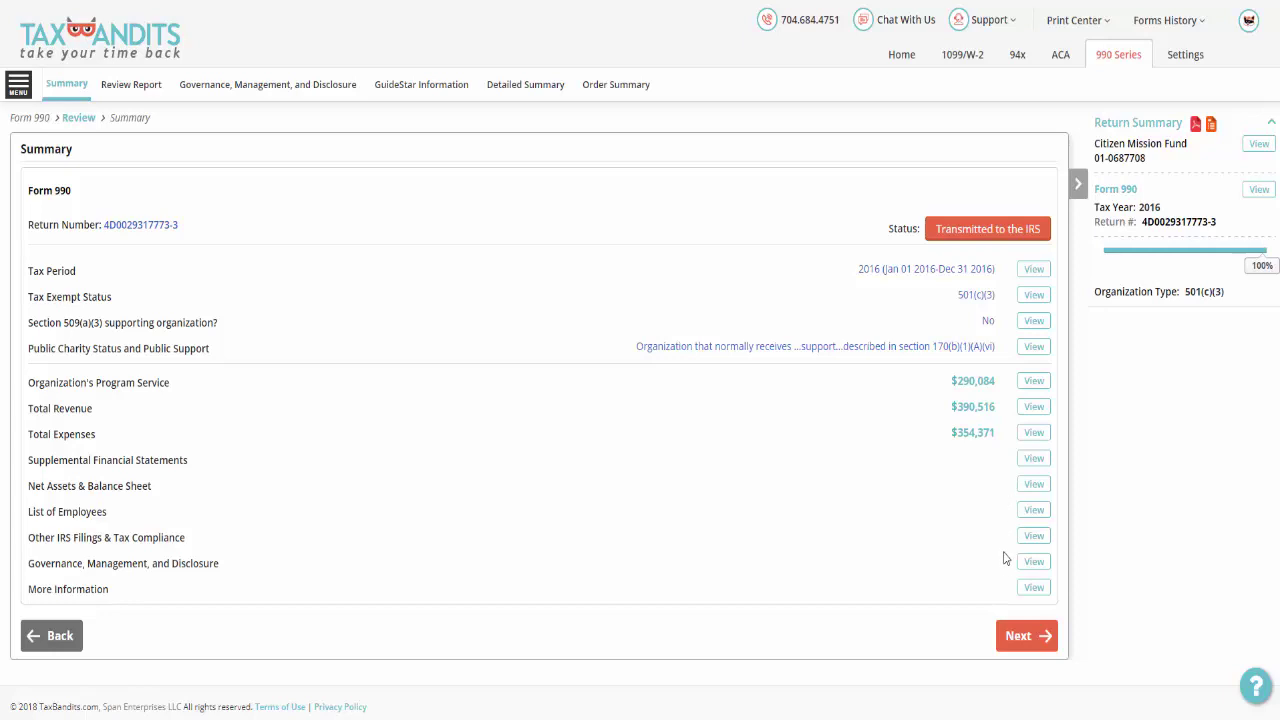
Step: Proceed from the return summary past the GuideStar consent page and review the detailed summary of the return
{"action": "left_click", "coordinate": [1008, 637]}
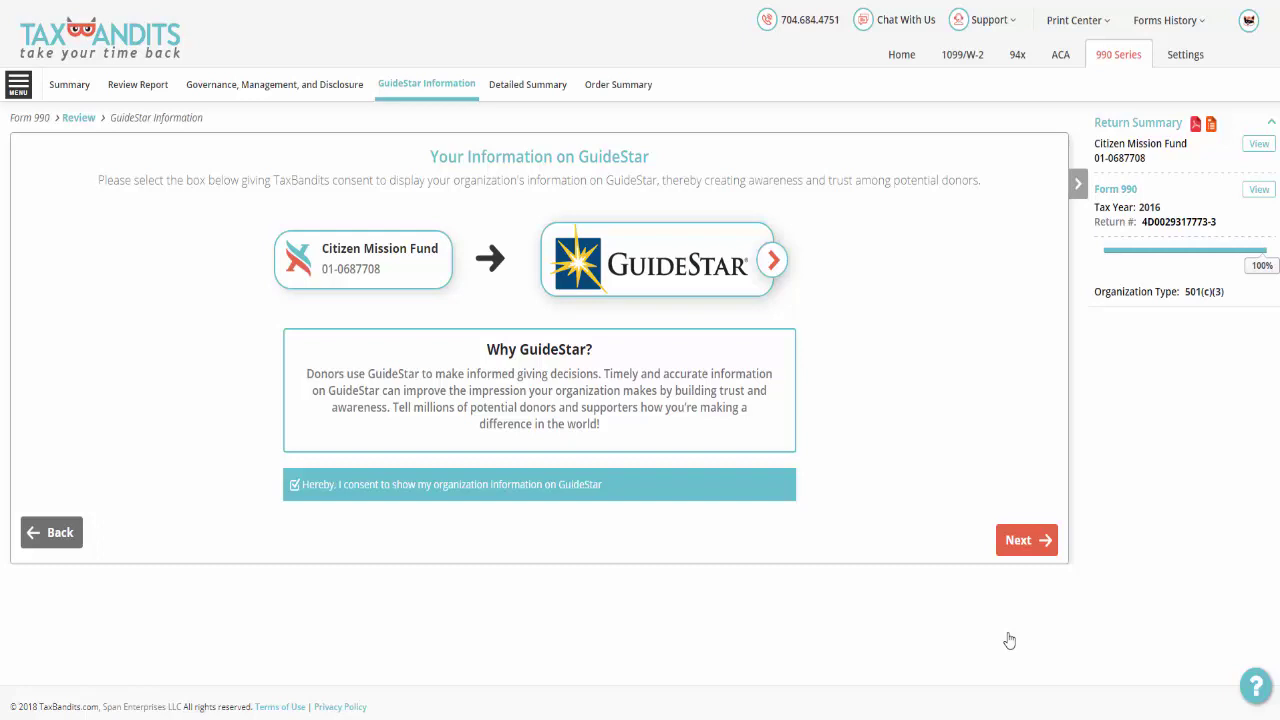
{"action": "left_click", "coordinate": [1006, 558]}
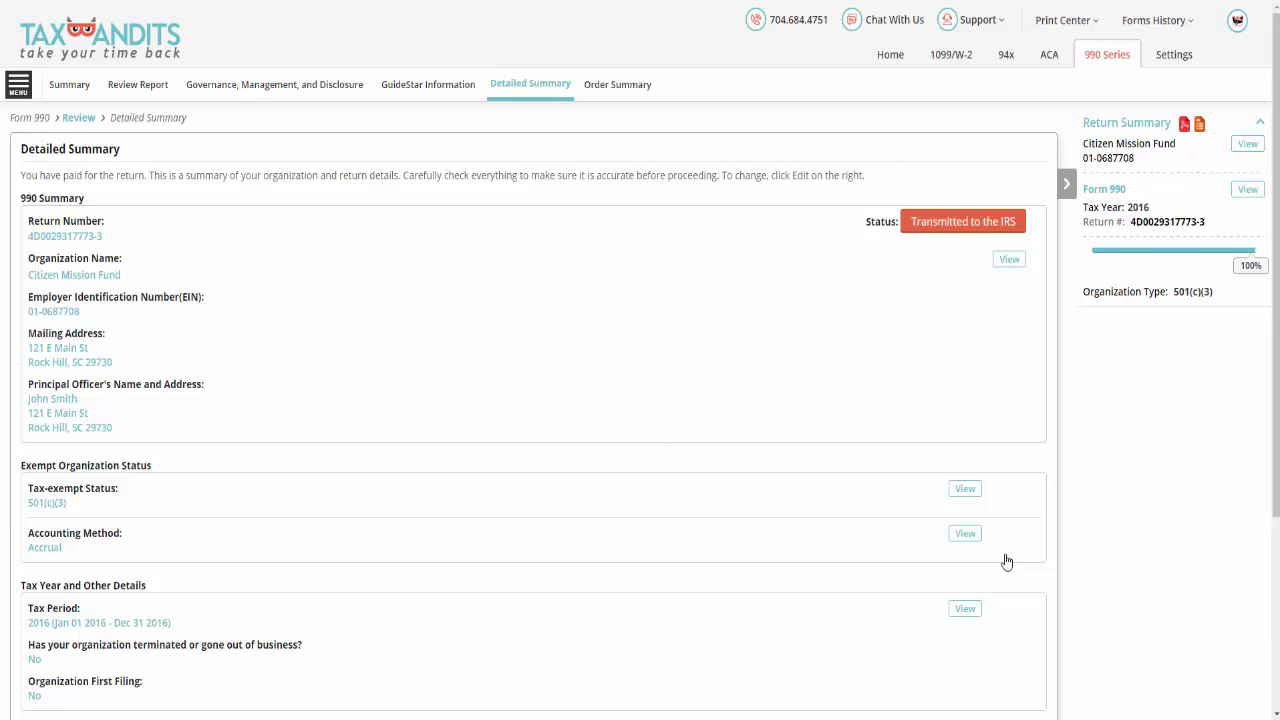
{"action": "scroll", "coordinate": [1007, 562], "scroll_direction": "down", "scroll_amount": 1}
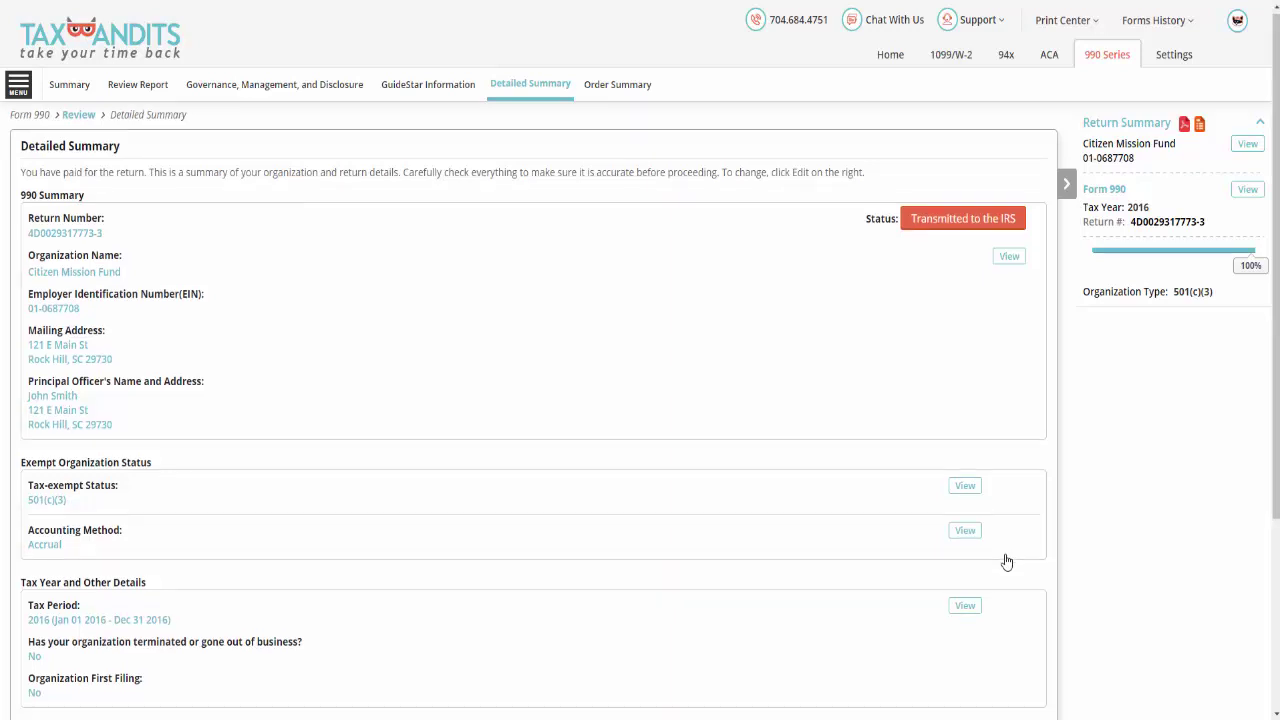